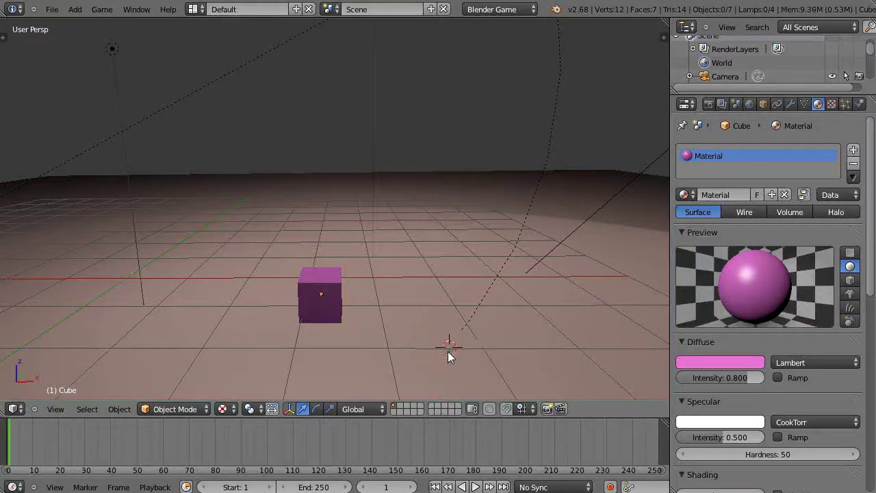
Split off a new area beneath the 3D view and turn it into a Dope Sheet editor.
{"action": "middle_click_drag", "start_coordinate": [408, 355], "coordinate": [273, 383]}
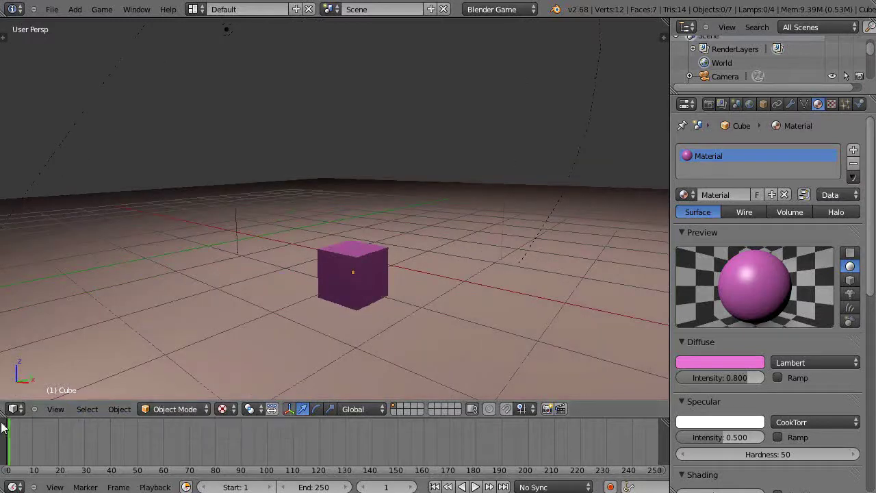
{"action": "left_click_drag", "start_coordinate": [3, 412], "coordinate": [15, 296]}
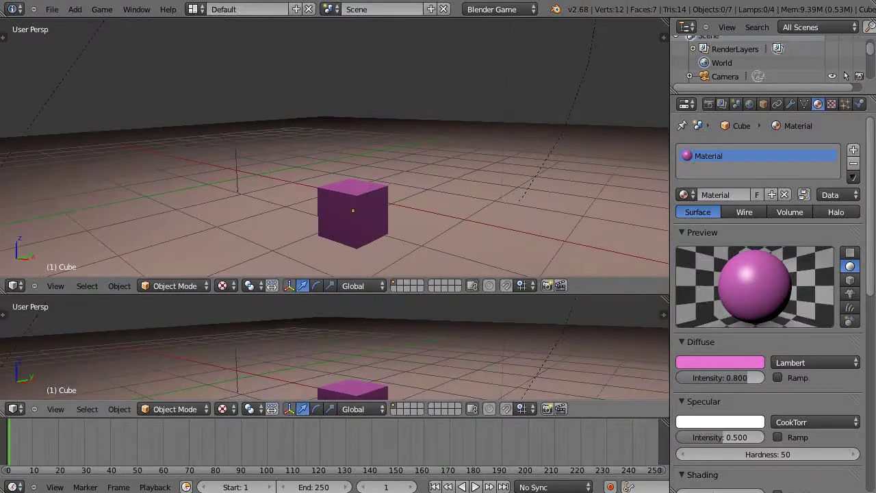
{"action": "left_click", "coordinate": [15, 408]}
{"action": "left_click", "coordinate": [37, 340]}
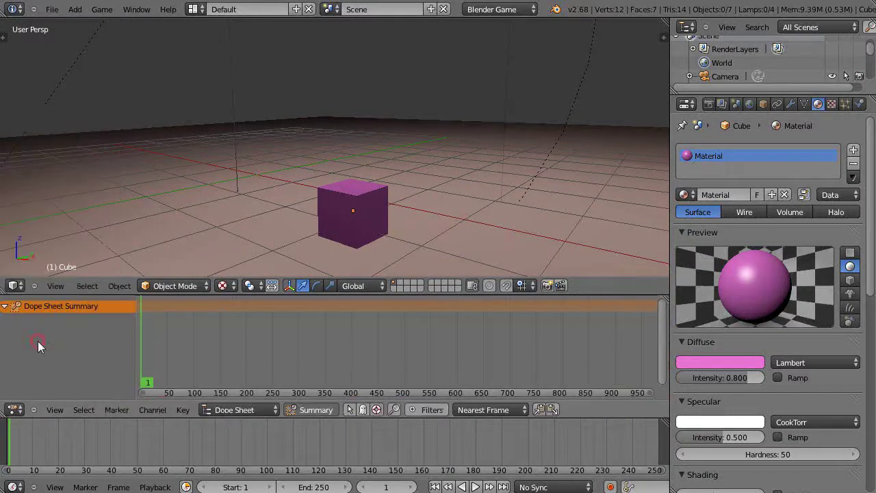
Set the Dope Sheet's mode to Action Editor and reduce the height of its area.
{"action": "left_click", "coordinate": [226, 410]}
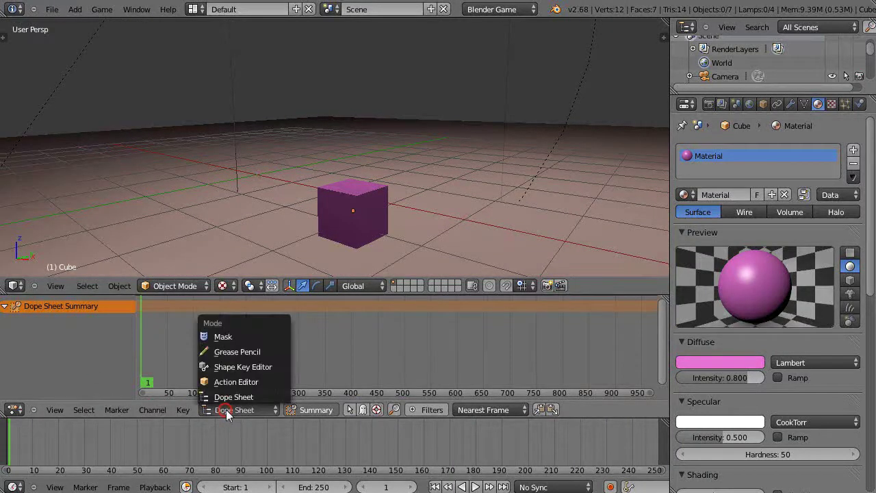
{"action": "left_click", "coordinate": [237, 368]}
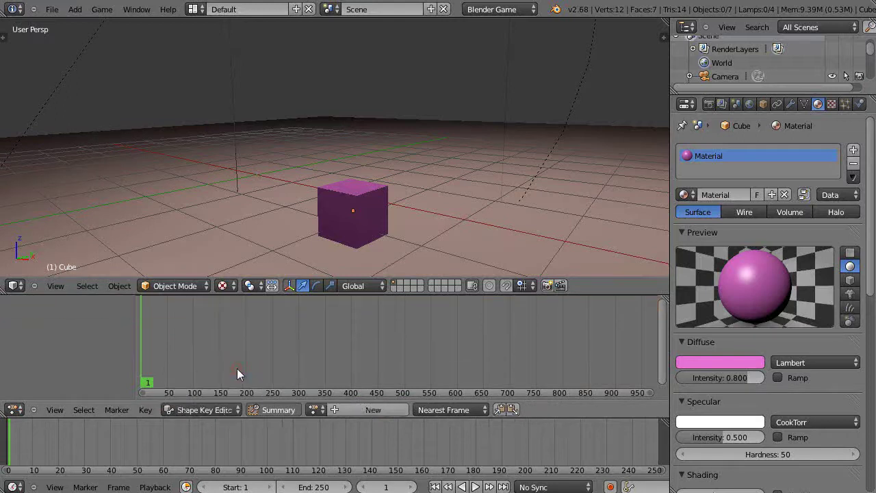
{"action": "left_click", "coordinate": [197, 411]}
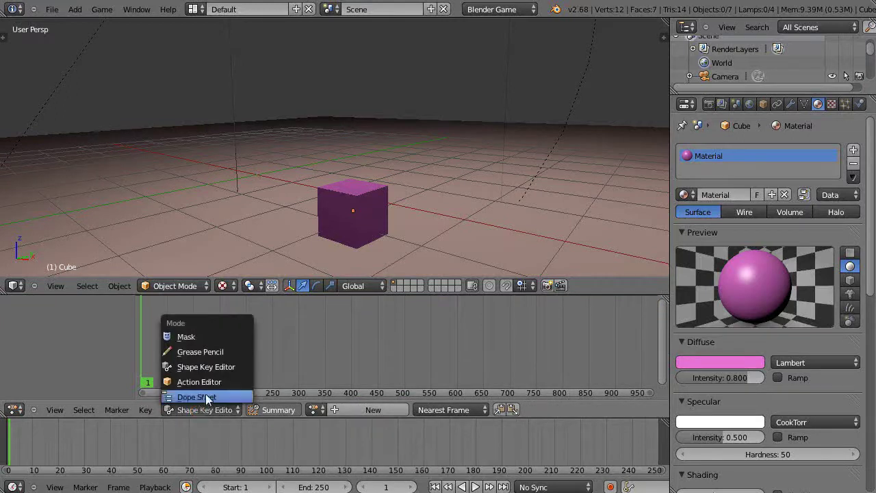
{"action": "left_click", "coordinate": [205, 385]}
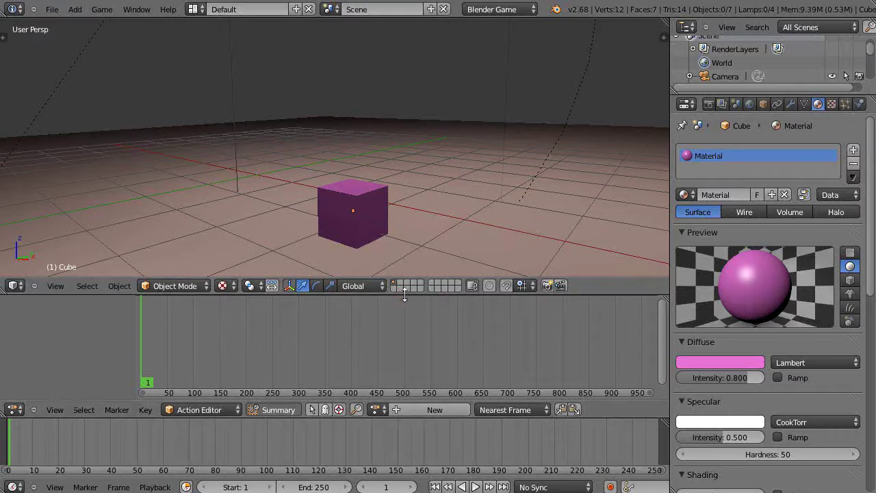
{"action": "left_click_drag", "start_coordinate": [408, 295], "coordinate": [409, 334]}
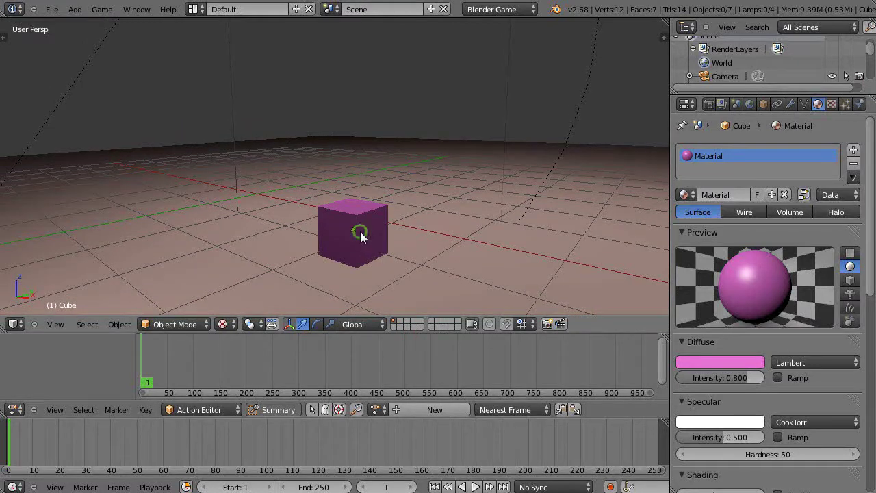
In front orthographic view, stretch the cube along Z into a tall column and raise it so its base sits on the ground.
{"action": "middle_click_drag", "start_coordinate": [360, 231], "coordinate": [445, 256]}
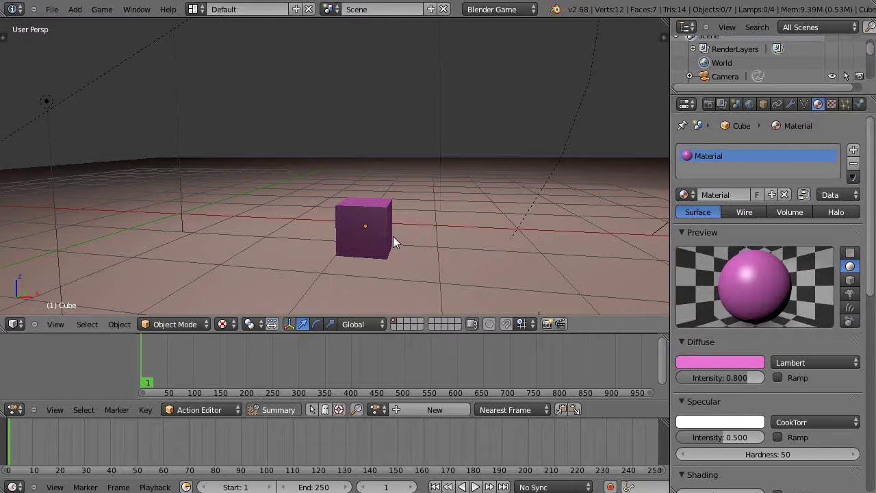
{"action": "key", "text": "KP_5"}
{"action": "key", "text": "KP_1"}
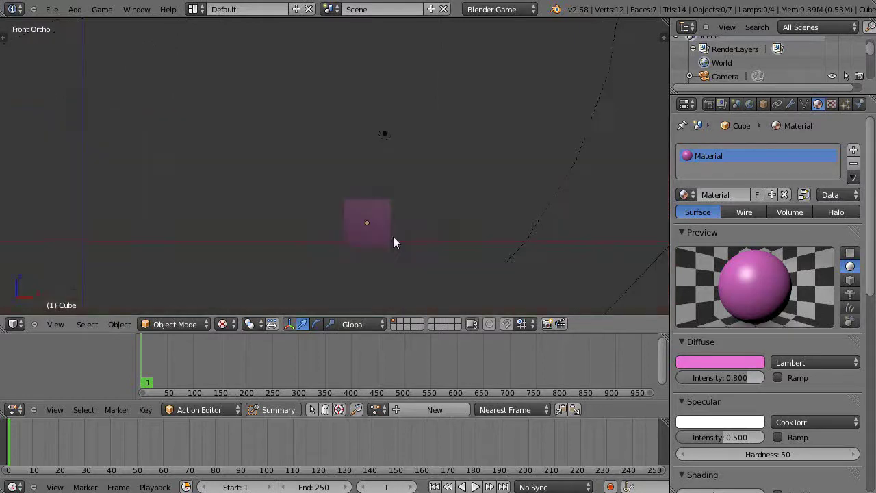
{"action": "left_click_drag", "start_coordinate": [362, 333], "coordinate": [381, 398]}
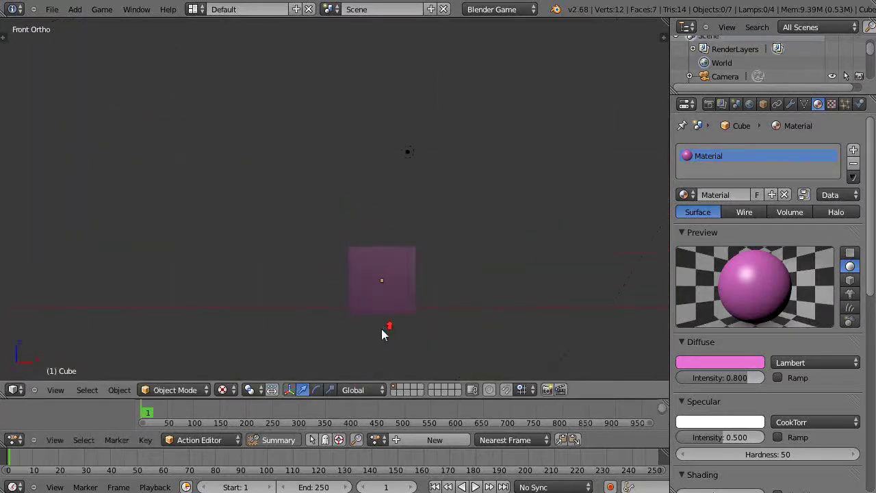
{"action": "right_click", "coordinate": [394, 279]}
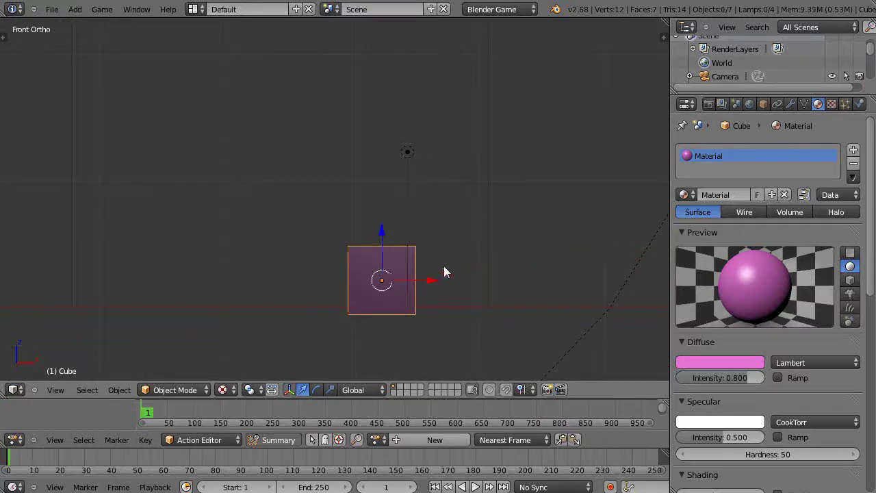
{"action": "key", "text": "s"}
{"action": "key", "text": "z"}
{"action": "left_click", "coordinate": [620, 286]}
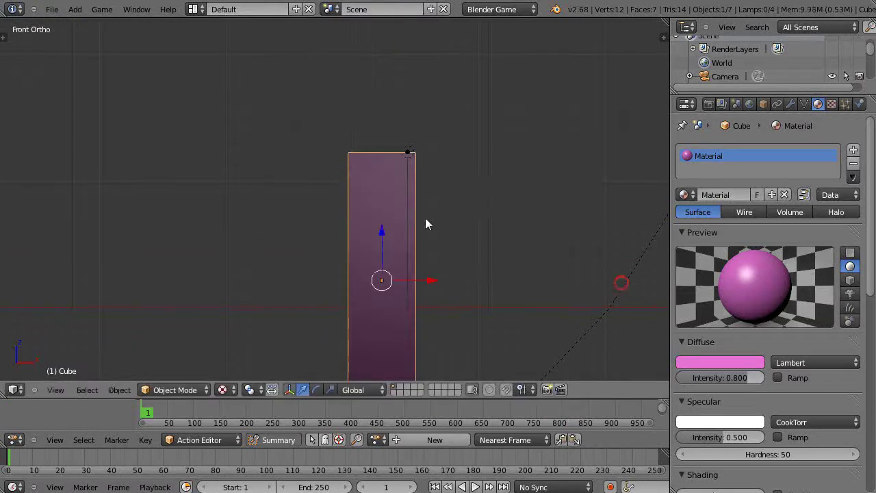
{"action": "left_click_drag", "start_coordinate": [381, 228], "coordinate": [393, 158]}
Scale the column to about 0.57 horizontally, keeping its Z height locked.
{"action": "middle_click_drag", "start_coordinate": [488, 187], "coordinate": [454, 222], "text": "shift"}
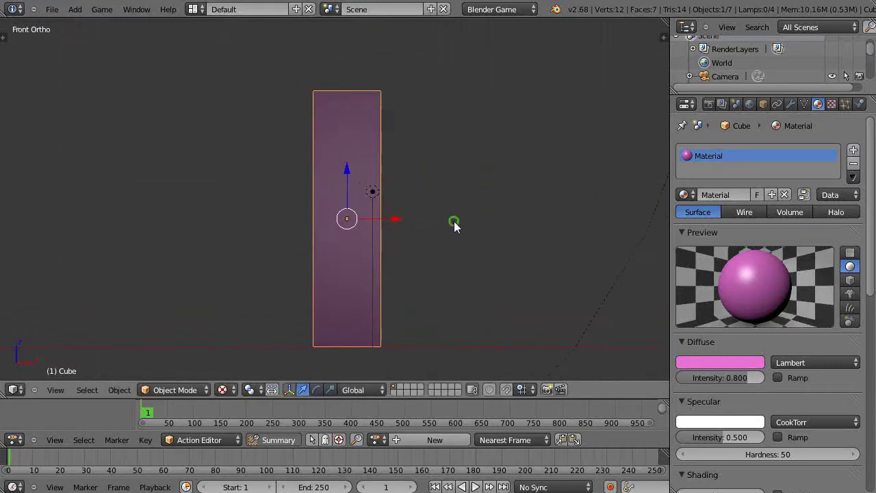
{"action": "key", "text": "s"}
{"action": "key", "text": "x"}
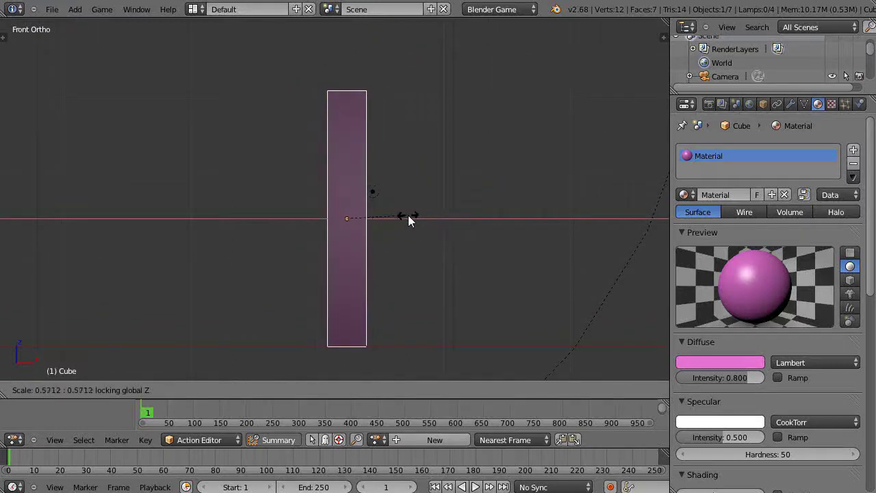
{"action": "left_click", "coordinate": [407, 215]}
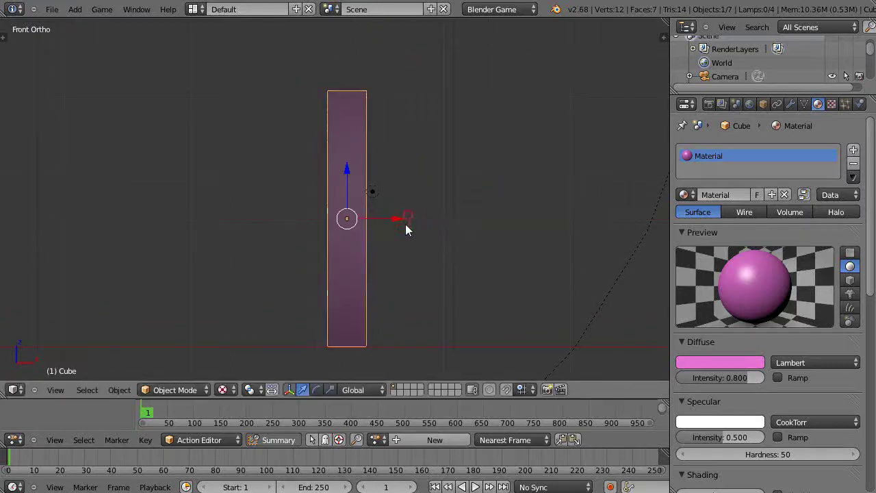
Place the 3D cursor near the column's base and add a Single Bone armature there.
{"action": "left_click", "coordinate": [343, 335]}
{"action": "key", "text": "shift+a"}
{"action": "mouse_move", "coordinate": [376, 339]}
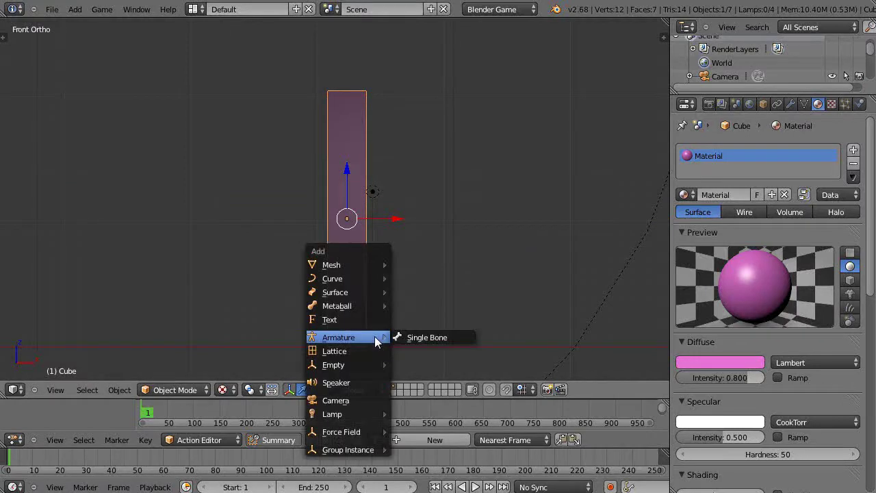
{"action": "left_click", "coordinate": [426, 338]}
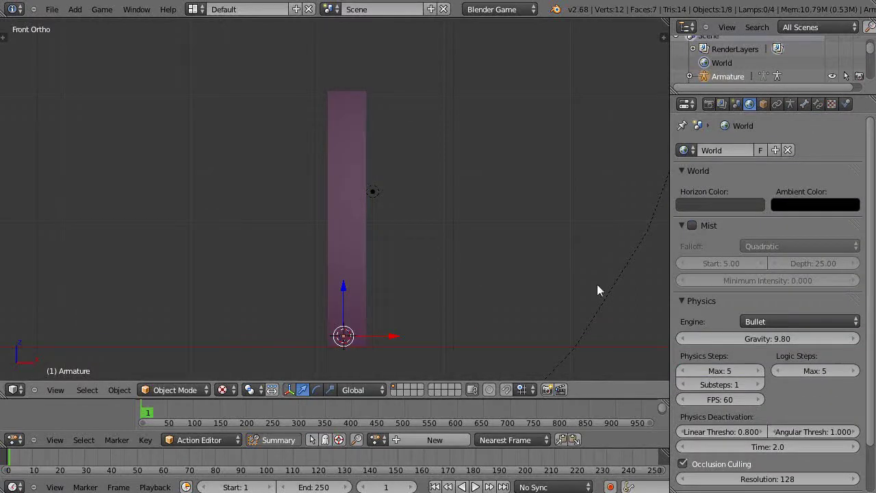
Enable X-Ray display in the armature's data settings so the bone draws through the column.
{"action": "left_click", "coordinate": [803, 104]}
{"action": "left_click", "coordinate": [790, 104]}
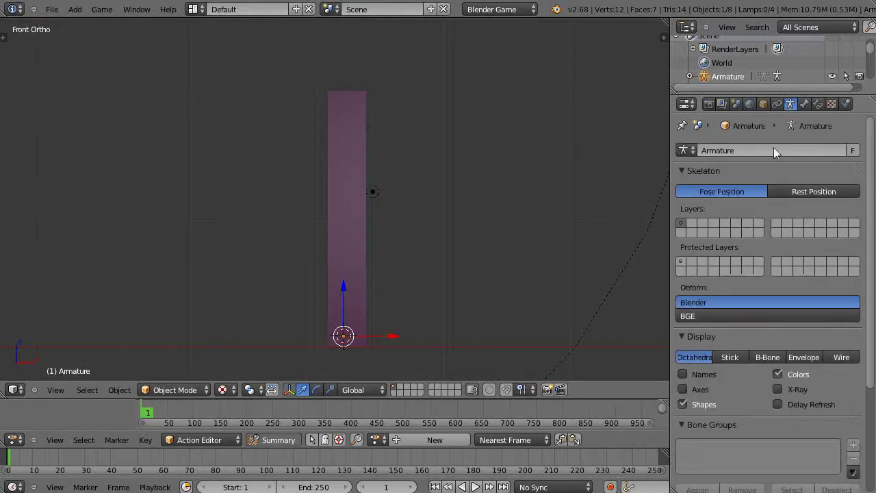
{"action": "left_click", "coordinate": [777, 389]}
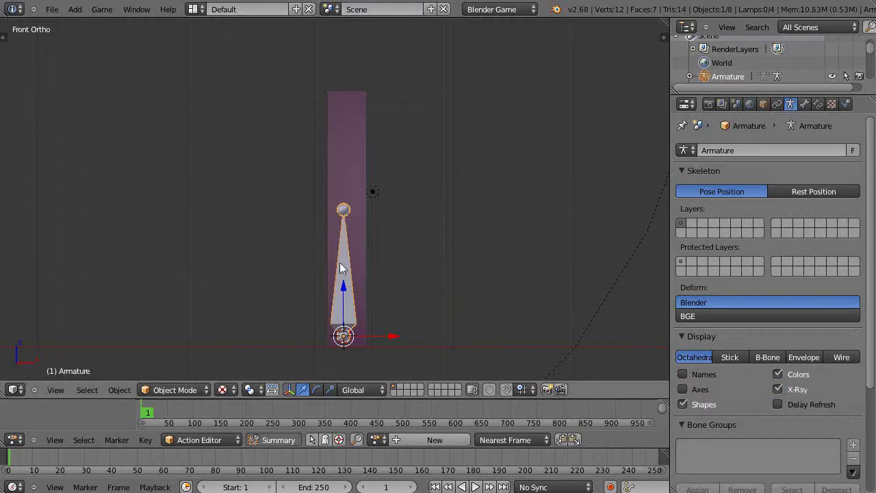
In Edit Mode, shorten the bone by lowering its tip about 0.64 along Z.
{"action": "key", "text": "Tab"}
{"action": "right_click", "coordinate": [343, 210]}
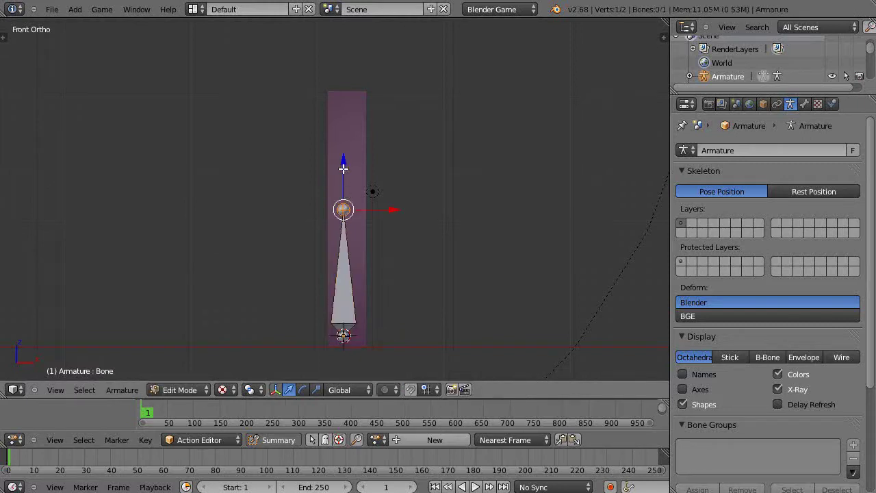
{"action": "key", "text": "g"}
{"action": "key", "text": "z"}
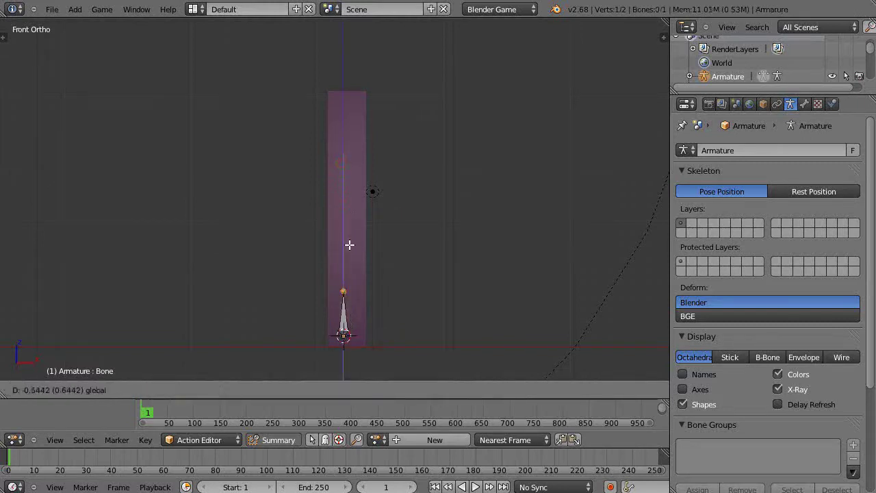
{"action": "left_click", "coordinate": [348, 244]}
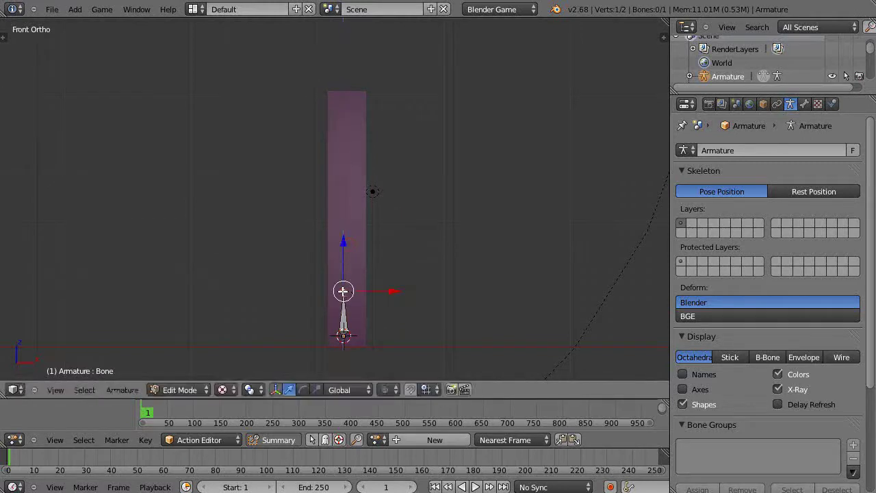
Extrude four more bones straight up along Z from the tip, ending the chain just below the column's top.
{"action": "key", "text": "e"}
{"action": "key", "text": "z"}
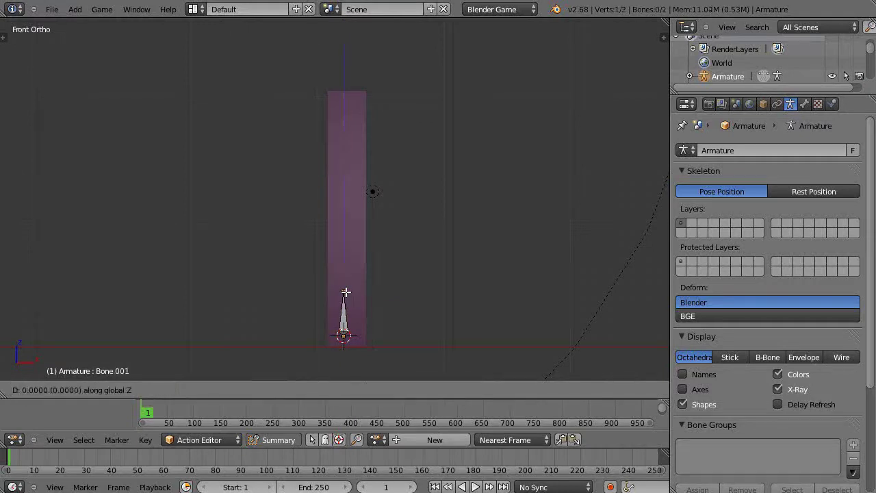
{"action": "left_click", "coordinate": [347, 237]}
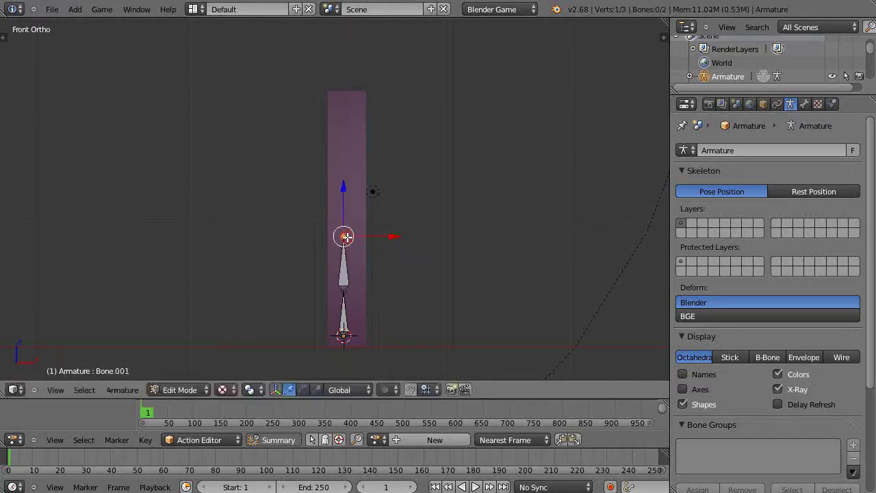
{"action": "key", "text": "e"}
{"action": "key", "text": "z"}
{"action": "left_click", "coordinate": [348, 192]}
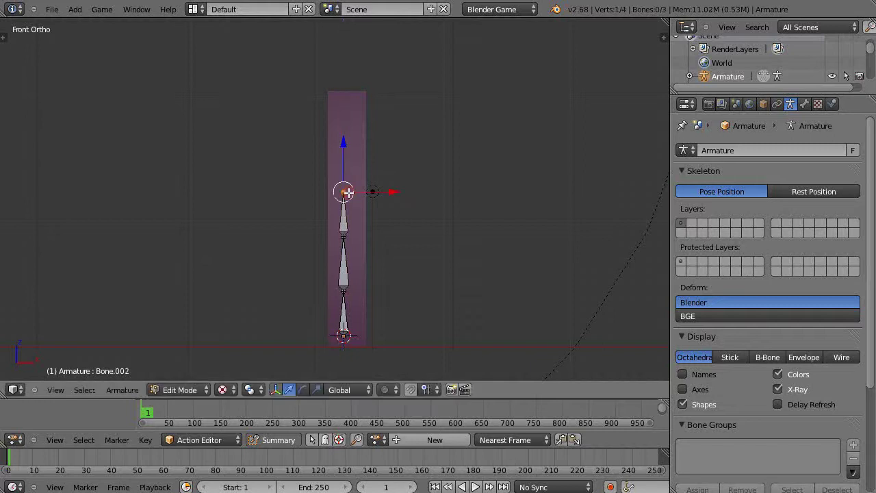
{"action": "key", "text": "e"}
{"action": "key", "text": "z"}
{"action": "left_click", "coordinate": [351, 147]}
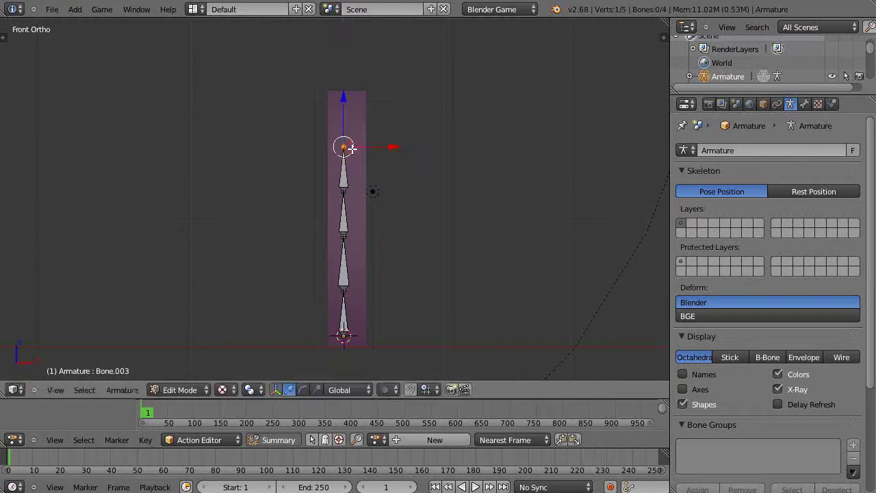
{"action": "key", "text": "e"}
{"action": "key", "text": "z"}
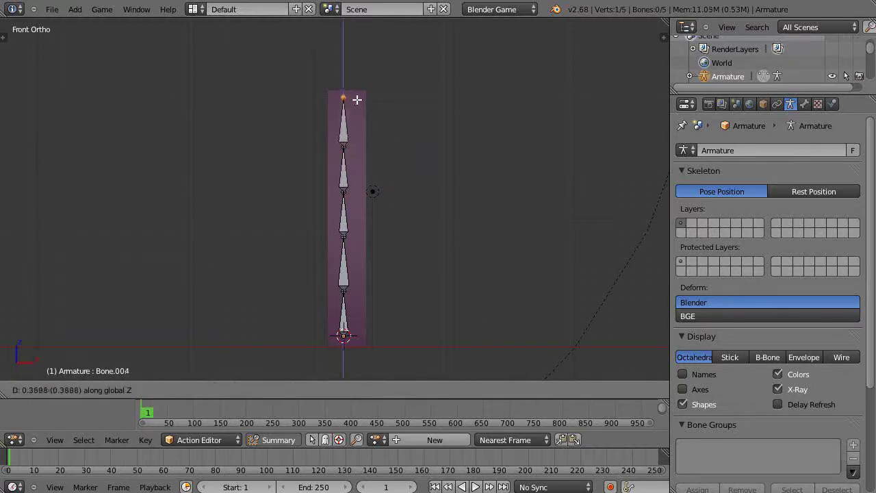
{"action": "left_click", "coordinate": [356, 98]}
Return to Object Mode and move the armature along Y and X to centre it inside the column.
{"action": "scroll", "coordinate": [372, 287], "scroll_direction": "up", "scroll_amount": 1}
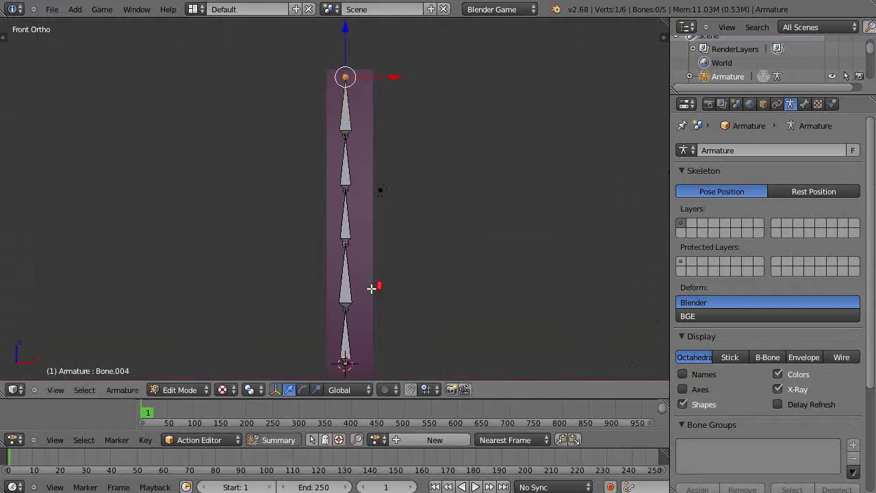
{"action": "scroll", "coordinate": [371, 290], "scroll_direction": "down", "scroll_amount": 2}
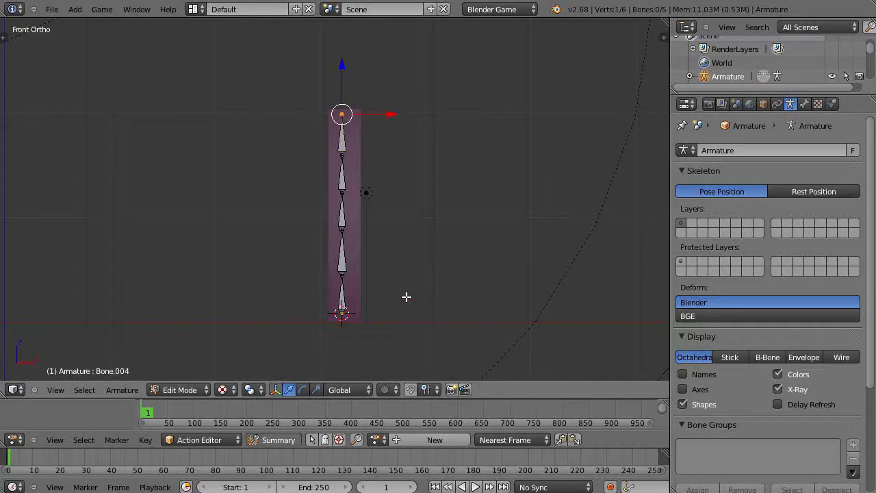
{"action": "key", "text": "KP_5"}
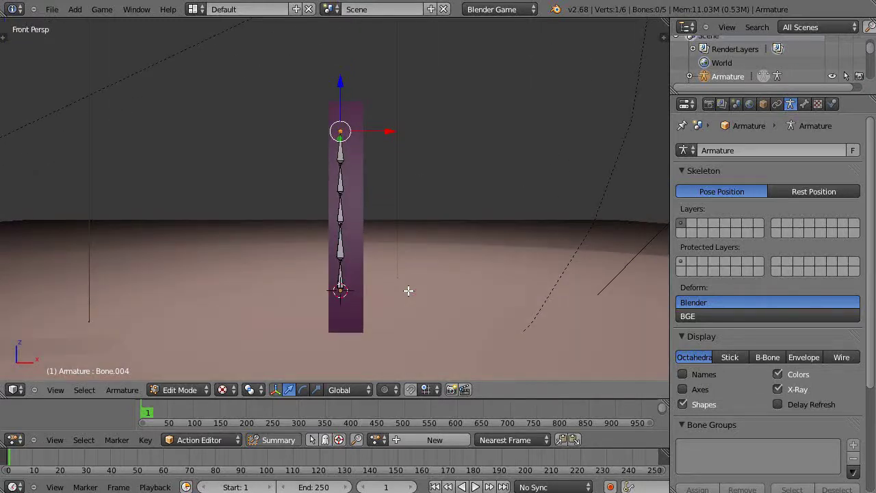
{"action": "middle_click_drag", "start_coordinate": [393, 290], "coordinate": [235, 287]}
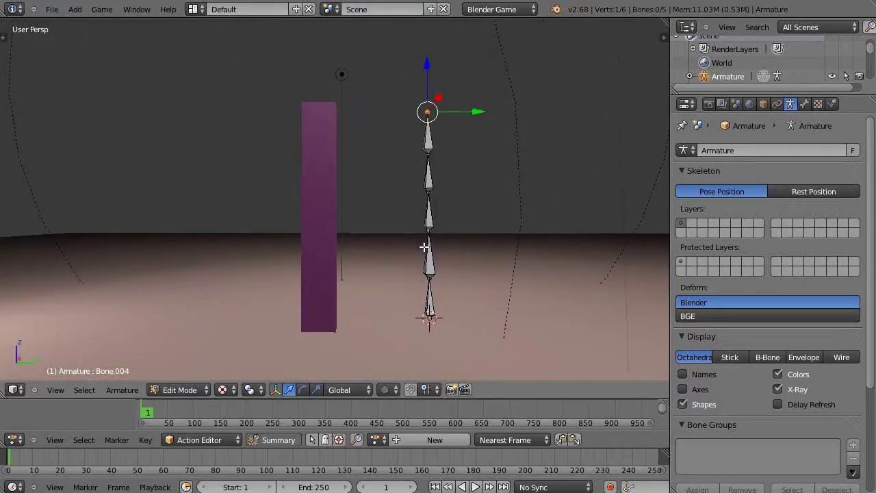
{"action": "key", "text": "Tab"}
{"action": "left_click_drag", "start_coordinate": [478, 319], "coordinate": [367, 322]}
{"action": "middle_click_drag", "start_coordinate": [367, 321], "coordinate": [379, 483]}
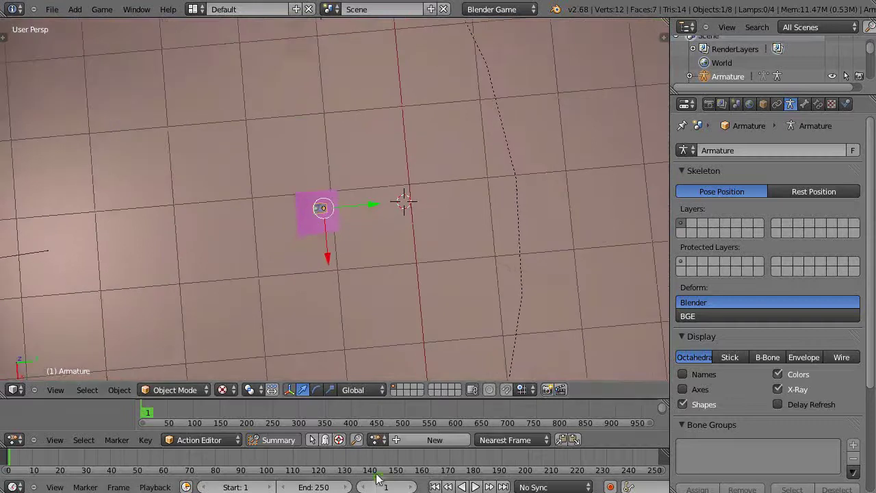
{"action": "left_click_drag", "start_coordinate": [326, 257], "coordinate": [329, 267]}
{"action": "middle_click_drag", "start_coordinate": [329, 267], "coordinate": [371, 217]}
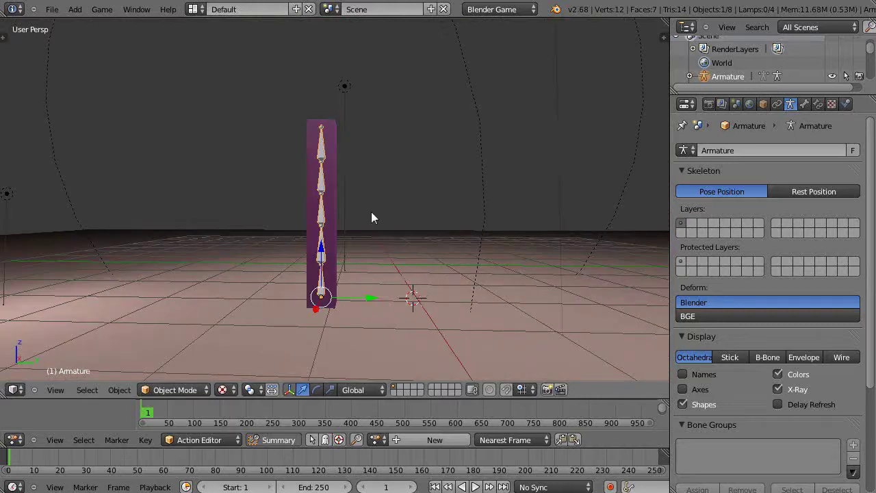
Parent the column to the armature using Armature Deform With Automatic Weights.
{"action": "right_click", "coordinate": [334, 180]}
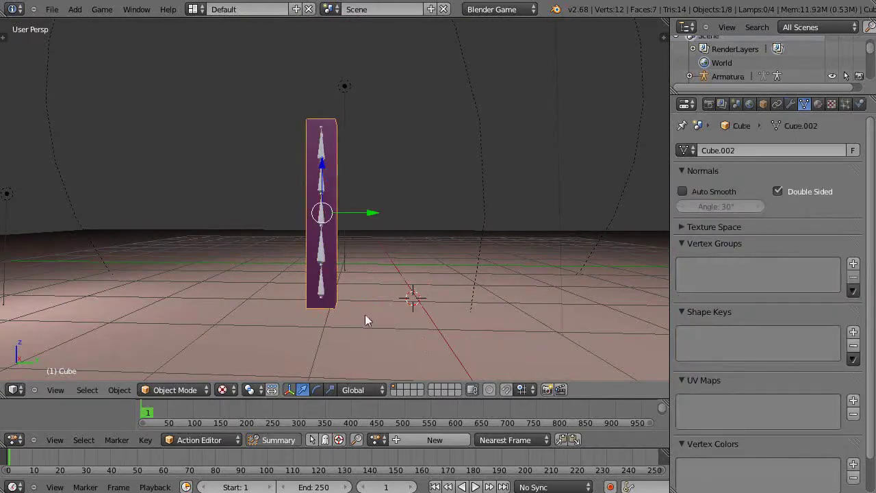
{"action": "right_click", "coordinate": [323, 258], "text": "shift"}
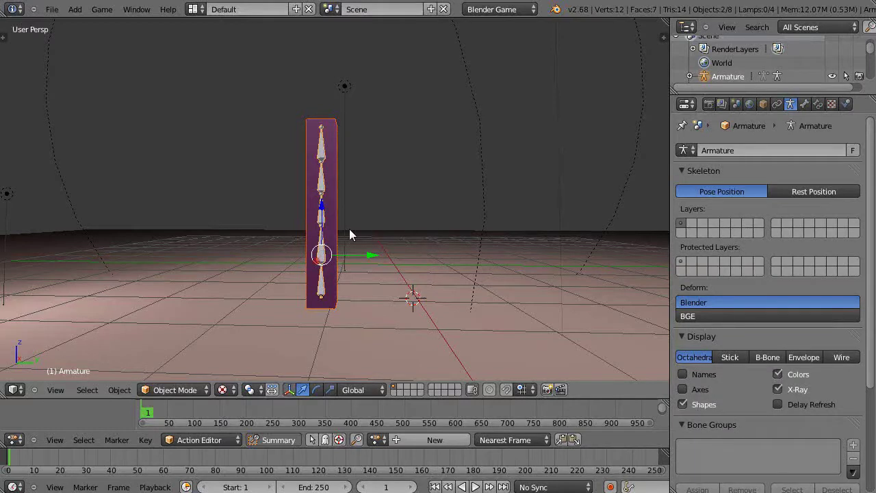
{"action": "key", "text": "ctrl+p"}
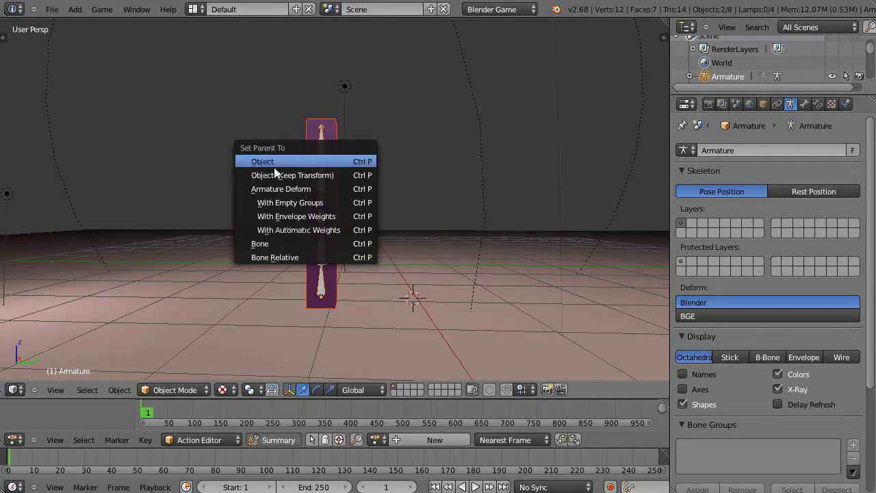
{"action": "left_click", "coordinate": [296, 229]}
Select only the armature inside the column and switch it to Pose Mode.
{"action": "scroll", "coordinate": [414, 311], "scroll_direction": "up", "scroll_amount": 3}
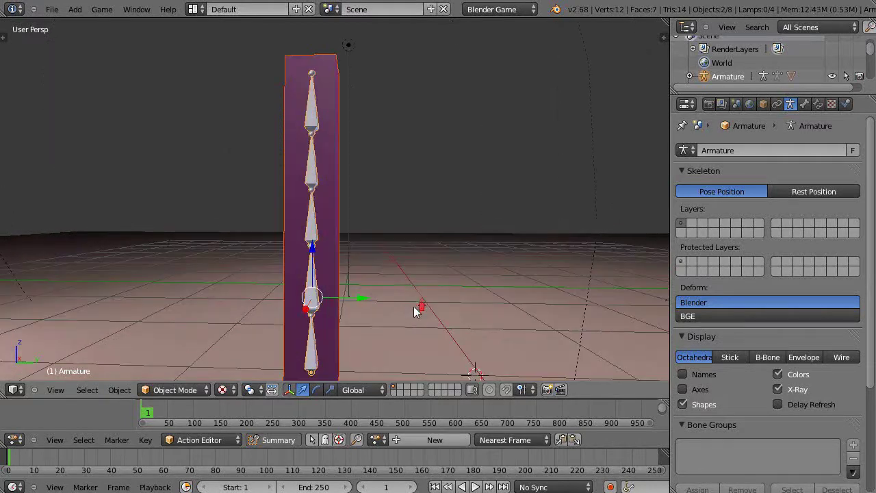
{"action": "scroll", "coordinate": [406, 295], "scroll_direction": "down", "scroll_amount": 3}
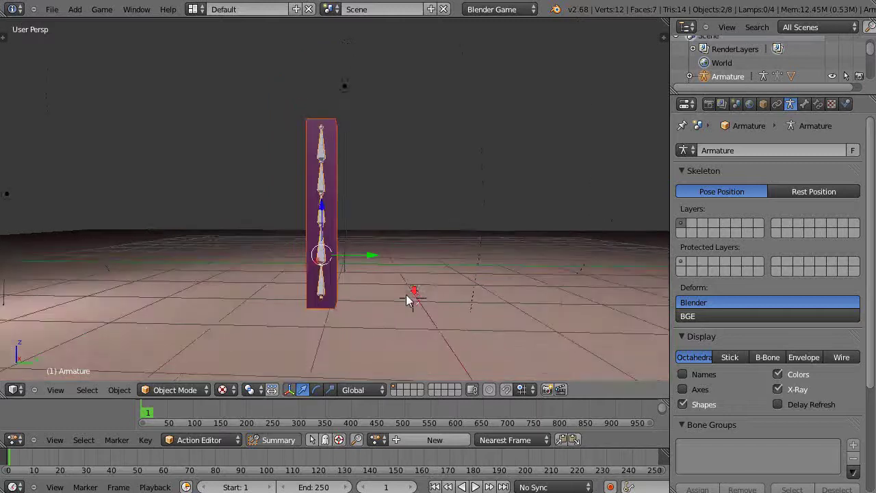
{"action": "middle_click_drag", "start_coordinate": [406, 294], "coordinate": [374, 309]}
{"action": "scroll", "coordinate": [375, 305], "scroll_direction": "up", "scroll_amount": 1}
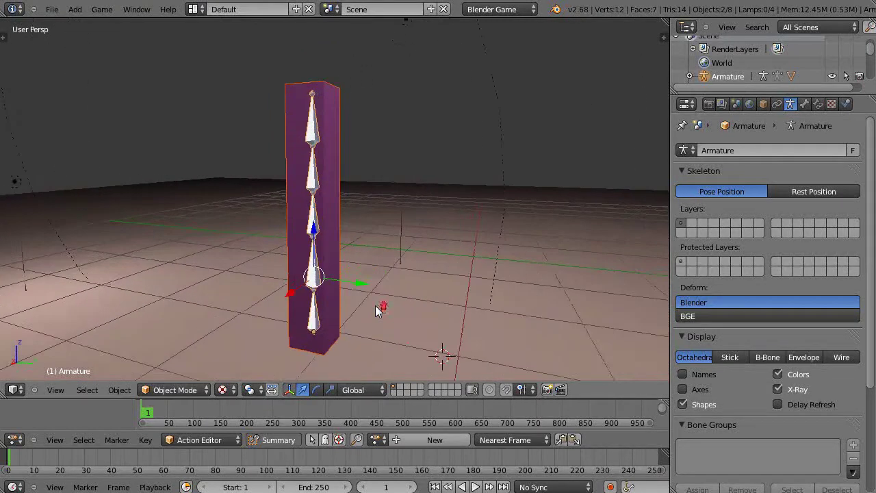
{"action": "right_click", "coordinate": [317, 137]}
{"action": "right_click", "coordinate": [315, 139]}
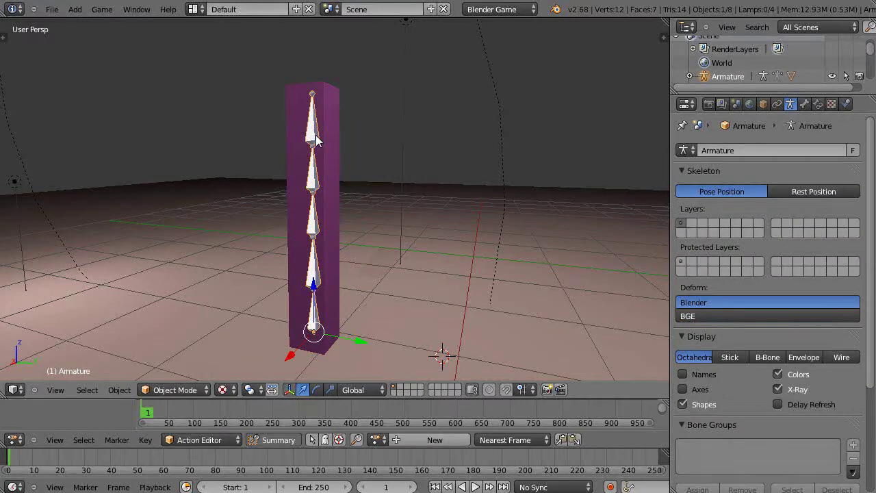
{"action": "key", "text": "Tab"}
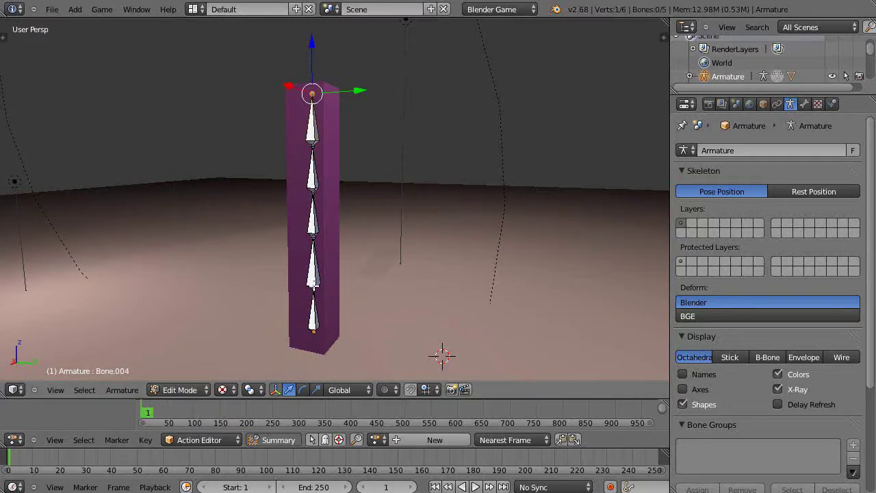
{"action": "key", "text": "ctrl+Tab"}
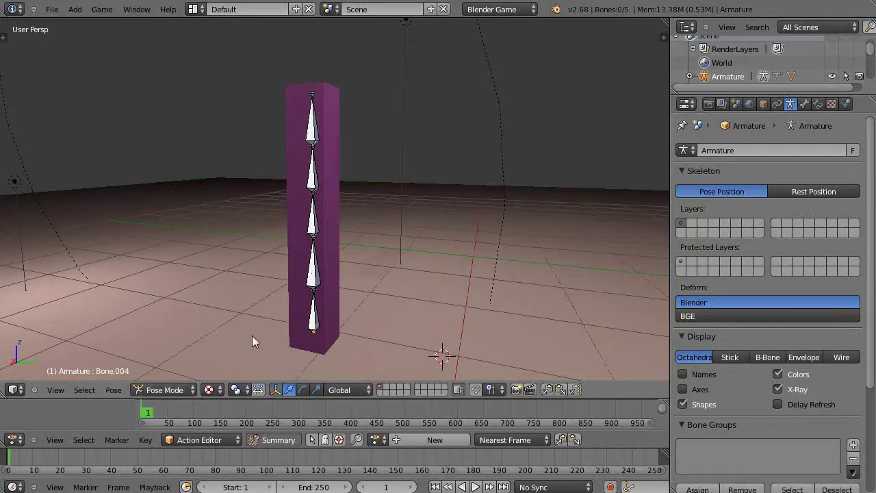
Try rotating the top bone about global Y and freely from the side to test how the column deforms.
{"action": "right_click", "coordinate": [311, 134]}
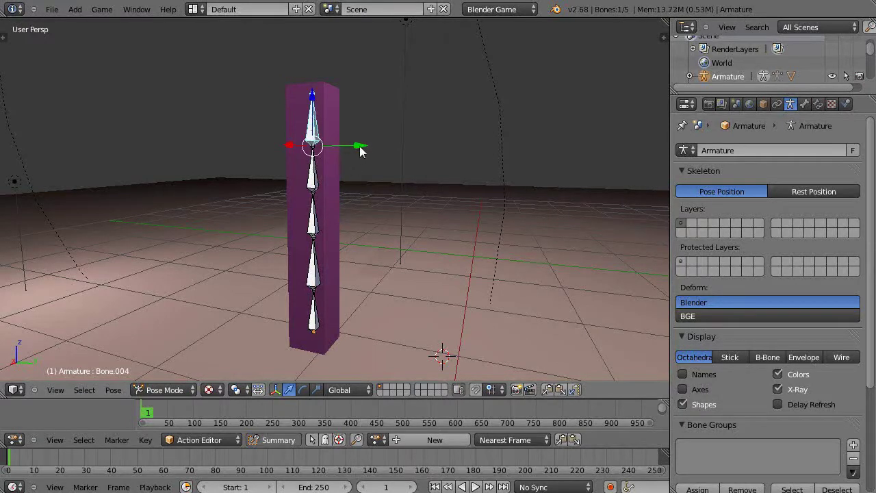
{"action": "key", "text": "r"}
{"action": "key", "text": "y"}
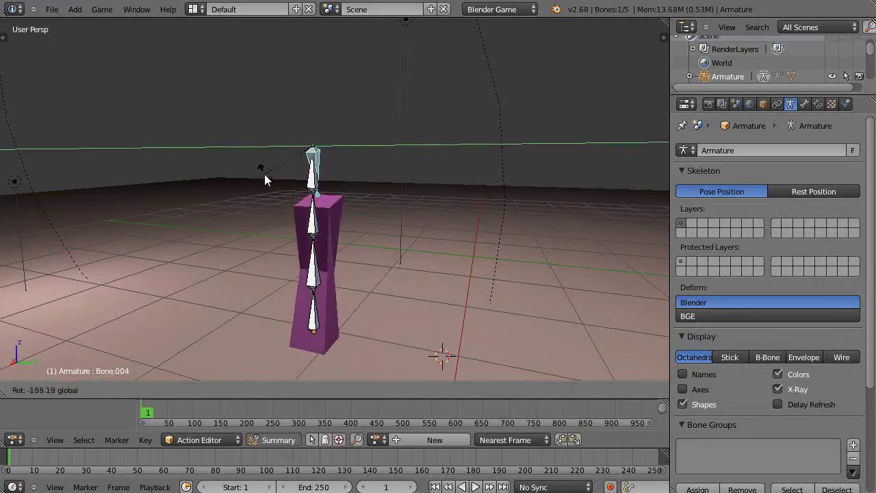
{"action": "right_click", "coordinate": [336, 110]}
{"action": "middle_click_drag", "start_coordinate": [336, 110], "coordinate": [287, 168]}
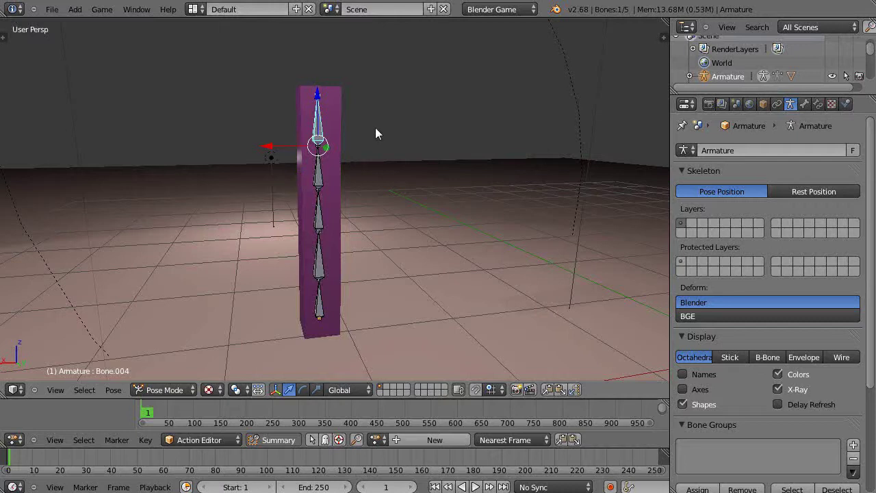
{"action": "key", "text": "r"}
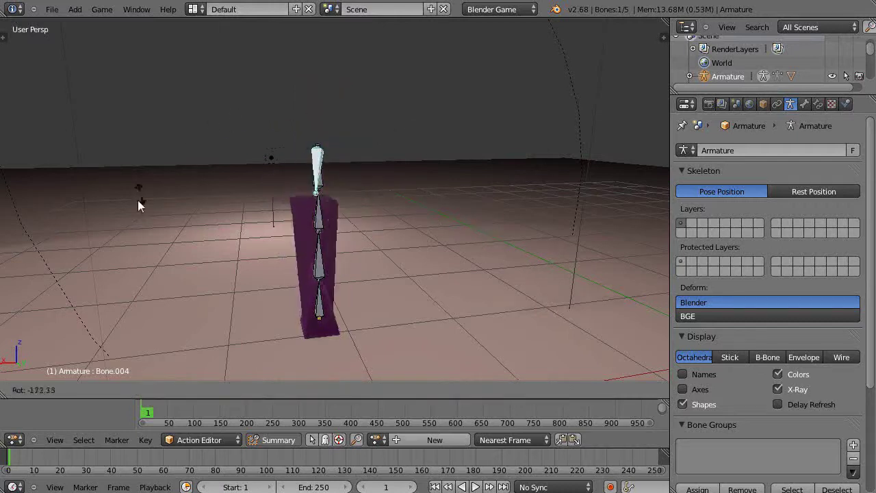
{"action": "left_click", "coordinate": [368, 130]}
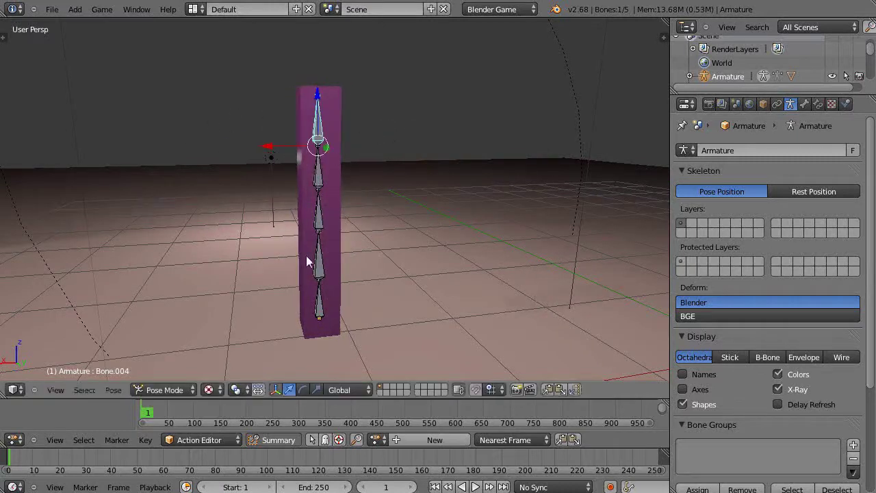
{"action": "middle_click_drag", "start_coordinate": [309, 253], "coordinate": [448, 234]}
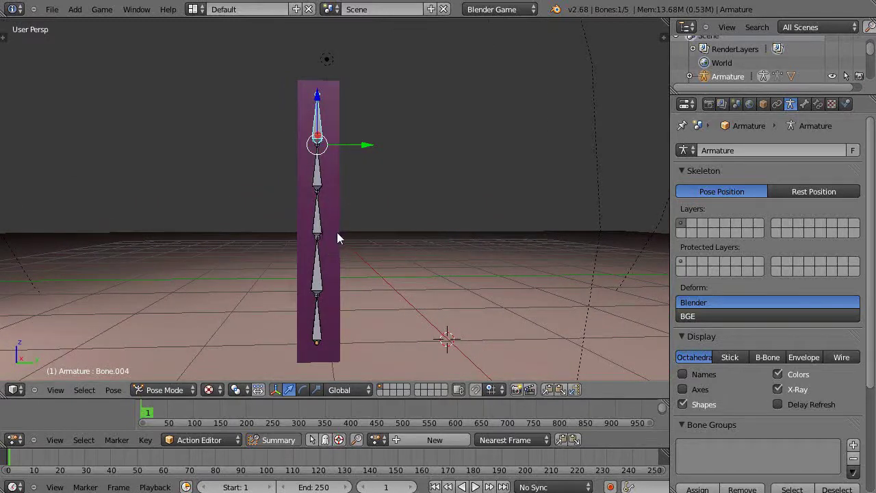
Leave Pose Mode and add seven evenly spaced horizontal loop cuts to the column in Edit Mode, then return to Object Mode.
{"action": "key", "text": "ctrl+Tab"}
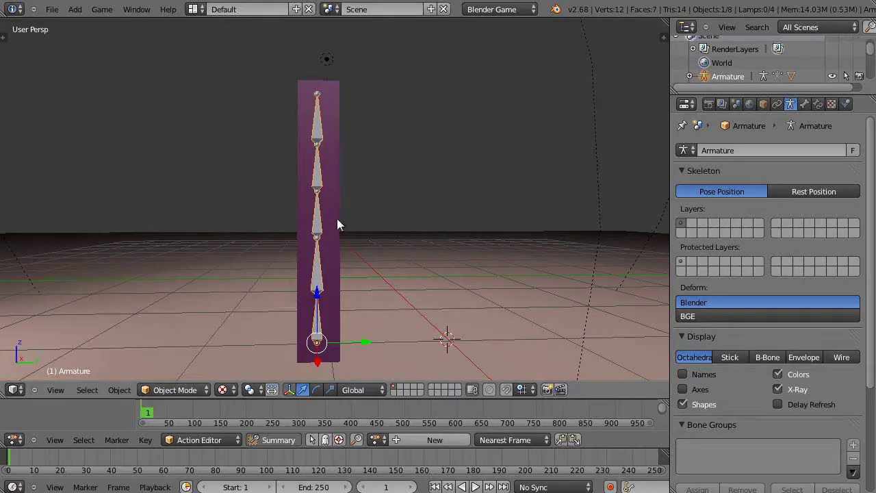
{"action": "right_click", "coordinate": [337, 219]}
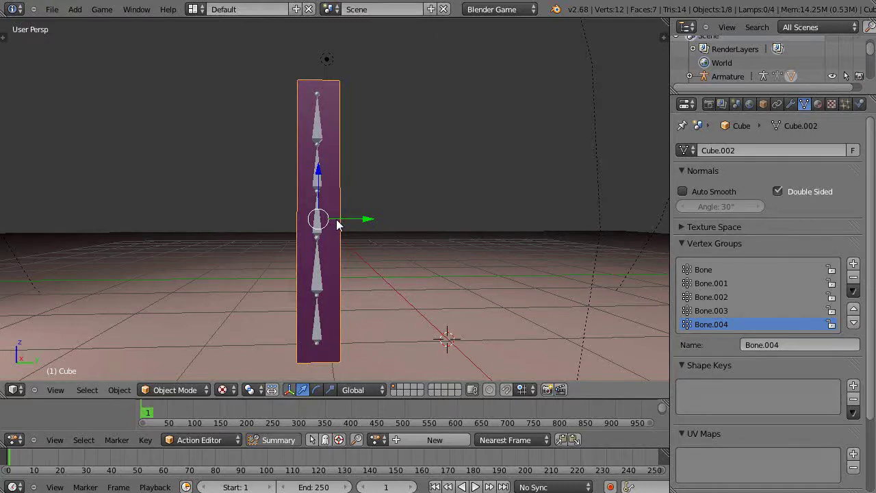
{"action": "key", "text": "Tab"}
{"action": "key", "text": "a"}
{"action": "key", "text": "ctrl+r"}
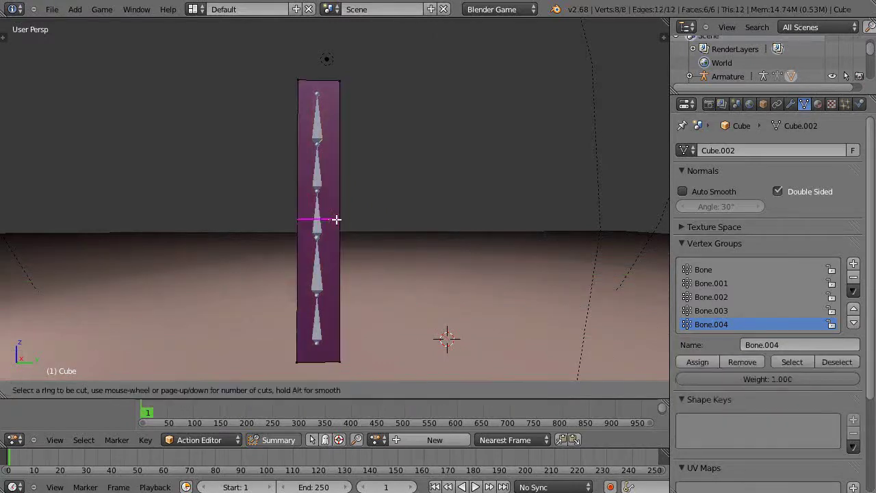
{"action": "scroll", "coordinate": [336, 219], "scroll_direction": "up", "scroll_amount": 4}
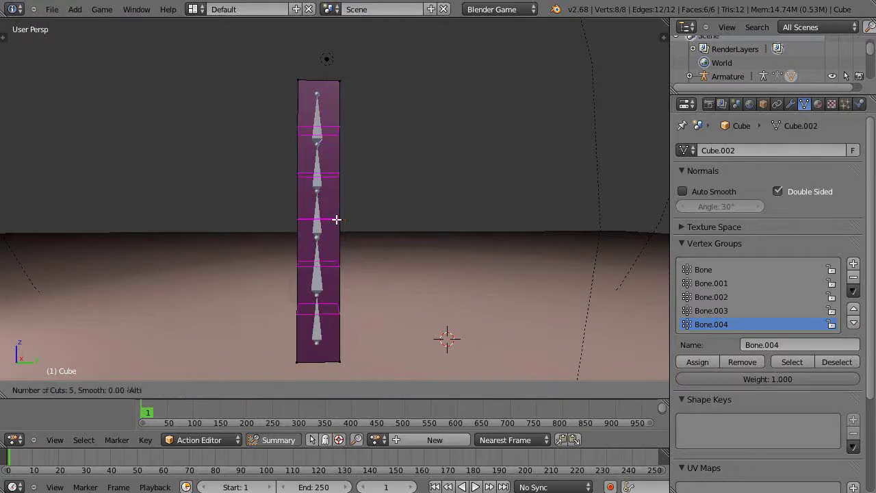
{"action": "scroll", "coordinate": [336, 219], "scroll_direction": "up", "scroll_amount": 2}
{"action": "left_click", "coordinate": [336, 219]}
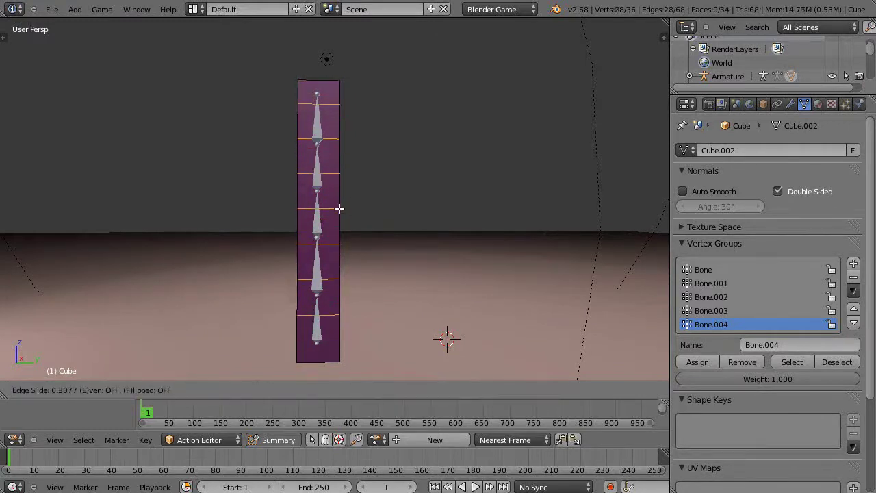
{"action": "right_click", "coordinate": [340, 218]}
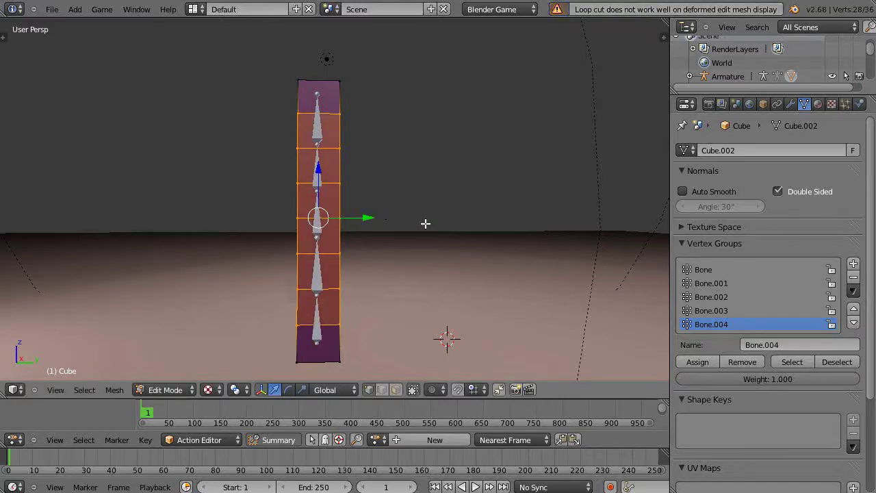
{"action": "key", "text": "Tab"}
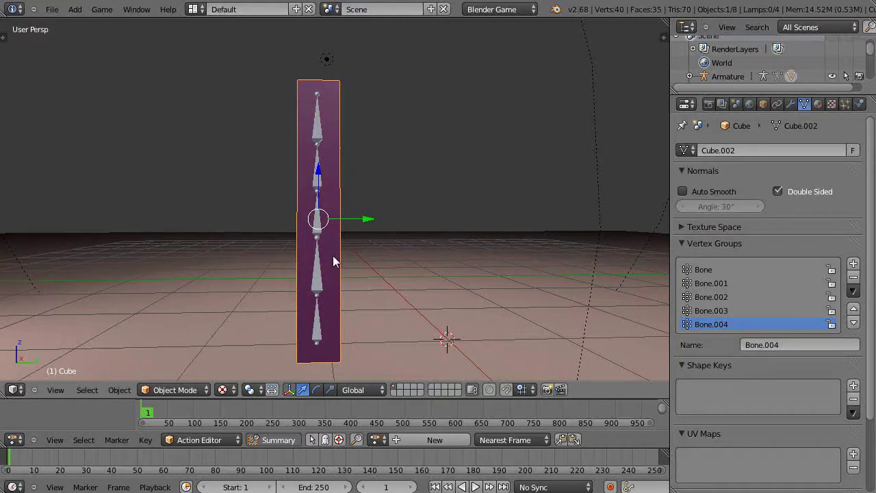
Clear the column's parent and parent it to the armature again With Automatic Weights.
{"action": "key", "text": "alt+p"}
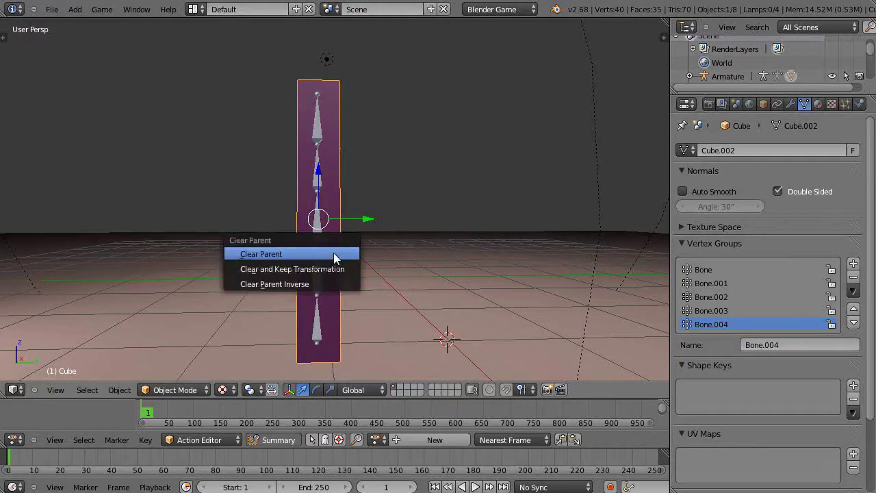
{"action": "left_click", "coordinate": [280, 257]}
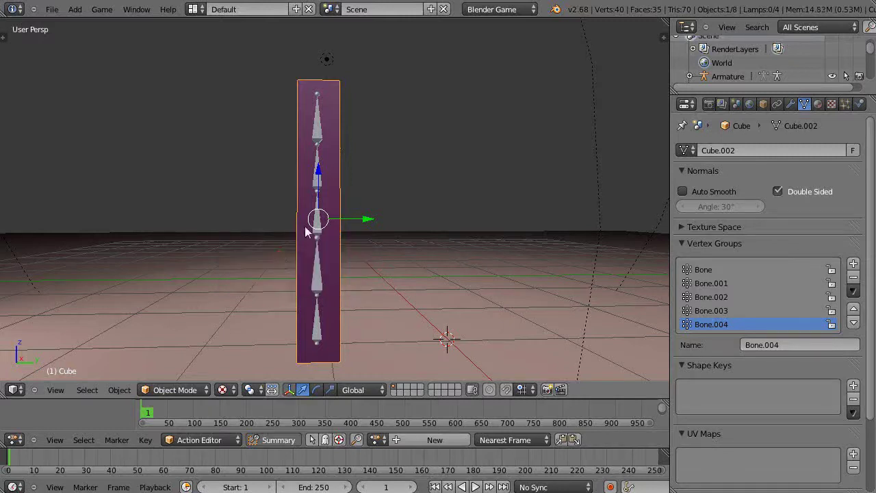
{"action": "right_click", "coordinate": [338, 205]}
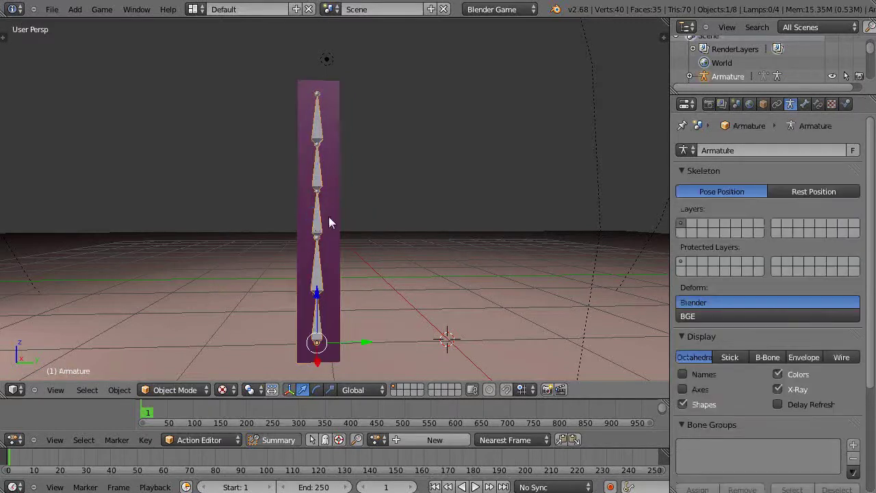
{"action": "right_click", "coordinate": [334, 217]}
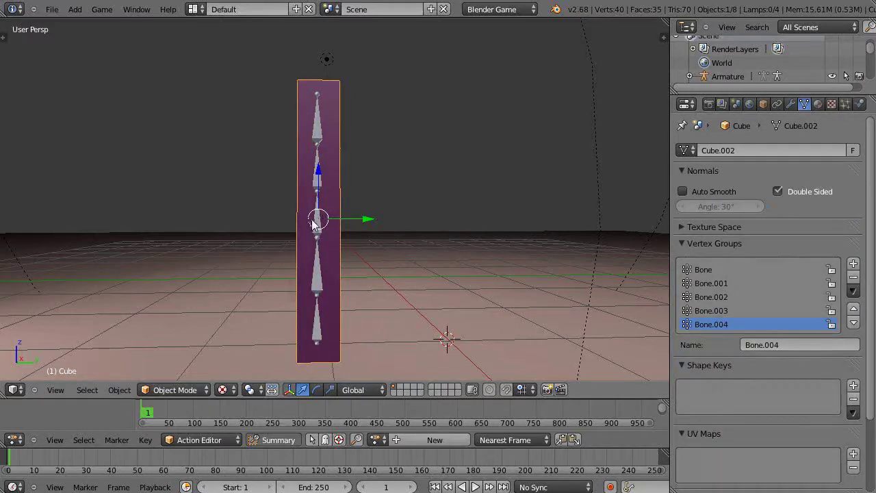
{"action": "right_click", "coordinate": [321, 132], "text": "shift"}
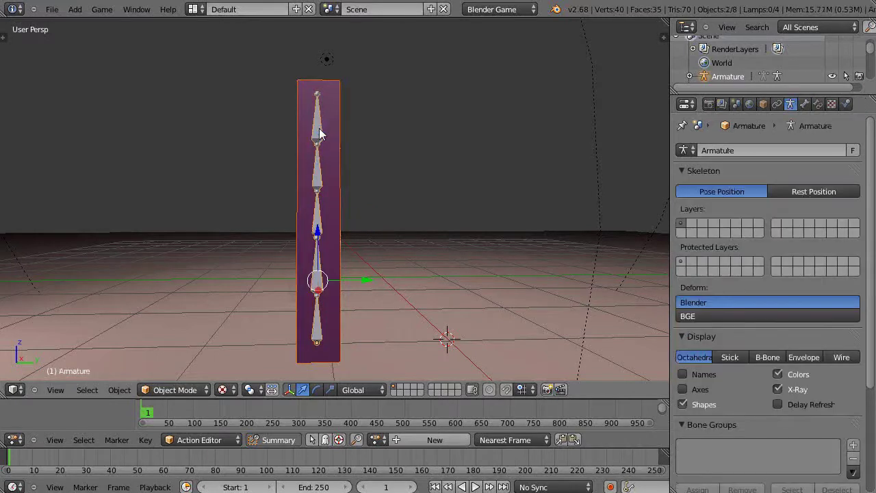
{"action": "key", "text": "ctrl+p"}
{"action": "left_click", "coordinate": [282, 133]}
Select the armature alone and put it in Pose Mode with the top bone selected.
{"action": "right_click", "coordinate": [316, 131]}
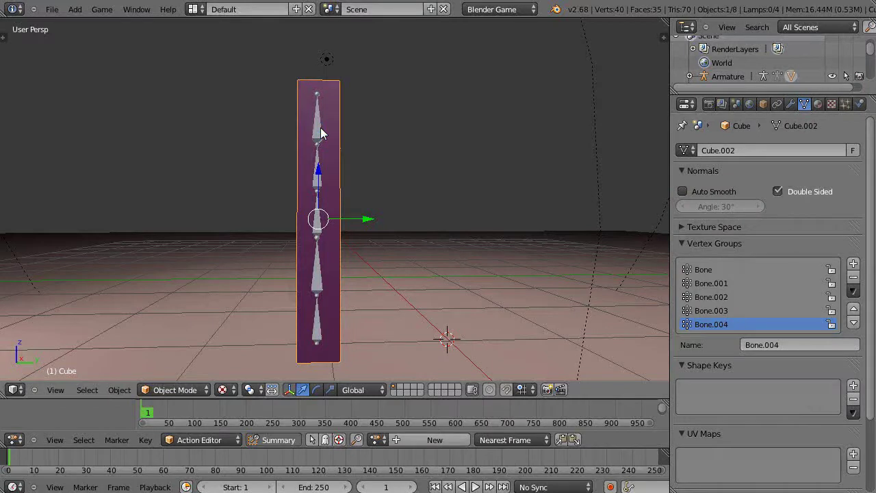
{"action": "right_click", "coordinate": [320, 132]}
{"action": "key", "text": "Tab"}
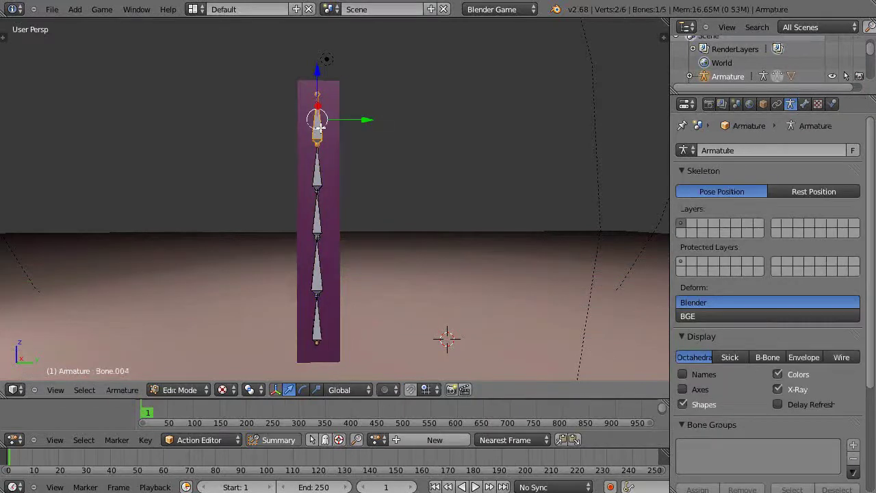
{"action": "key", "text": "ctrl+Tab"}
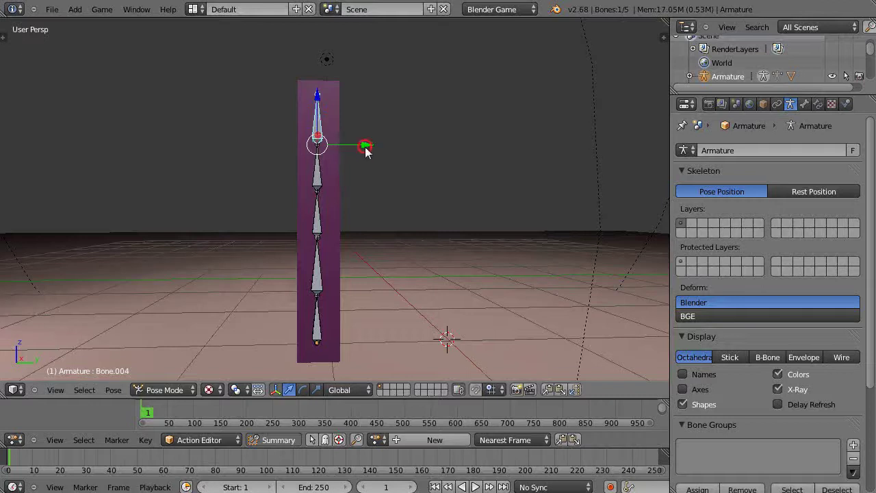
Try rotating the top bone about global Y and freely from the side to test the subdivided column's bending.
{"action": "key", "text": "r"}
{"action": "key", "text": "y"}
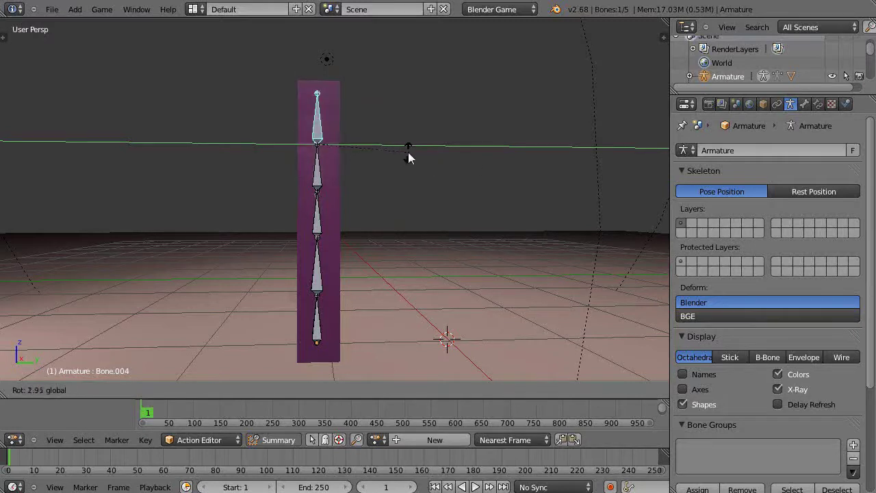
{"action": "left_click", "coordinate": [408, 152]}
{"action": "middle_click_drag", "start_coordinate": [462, 251], "coordinate": [317, 251]}
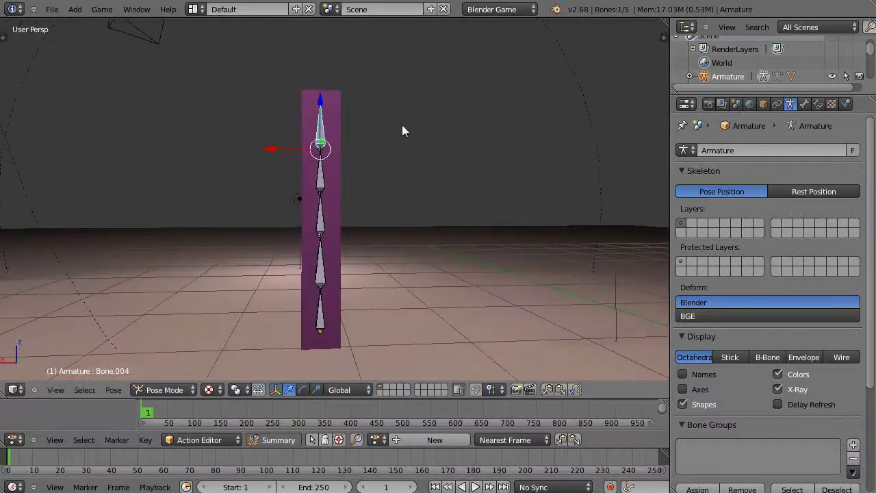
{"action": "key", "text": "r"}
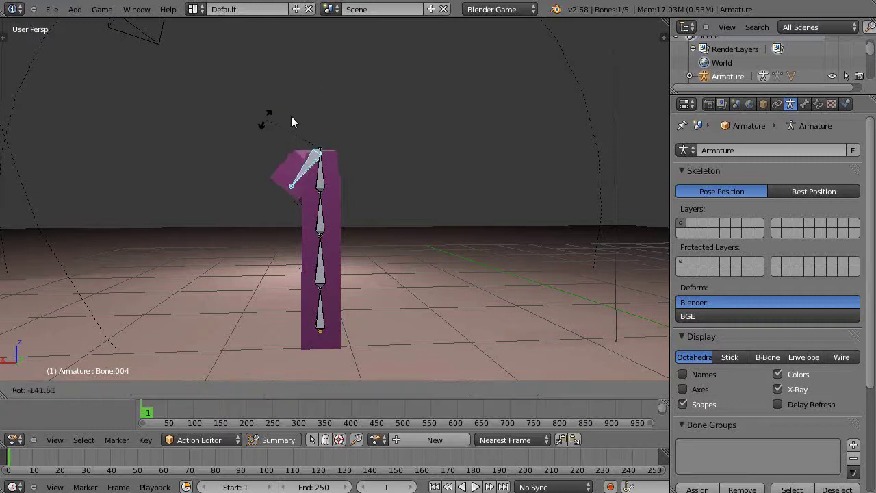
{"action": "right_click", "coordinate": [383, 159]}
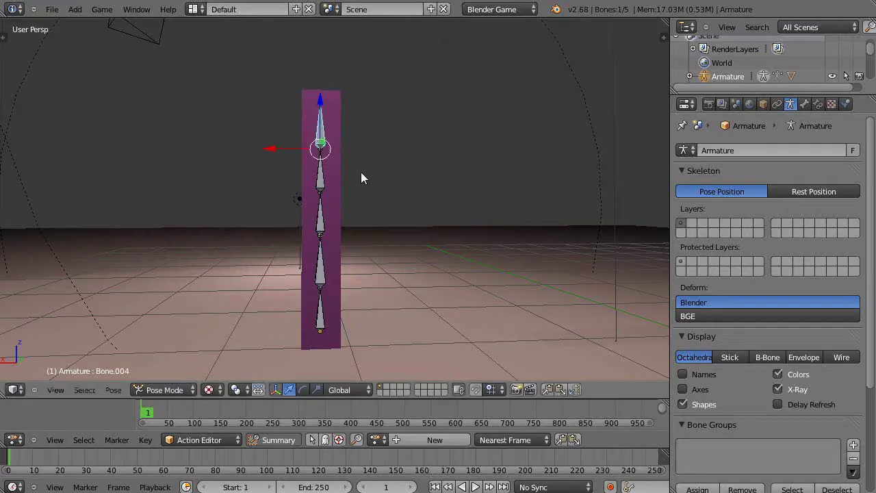
Select the second bone from the bottom and try rotating it freely to test the column's bending.
{"action": "right_click", "coordinate": [319, 234]}
{"action": "key", "text": "r"}
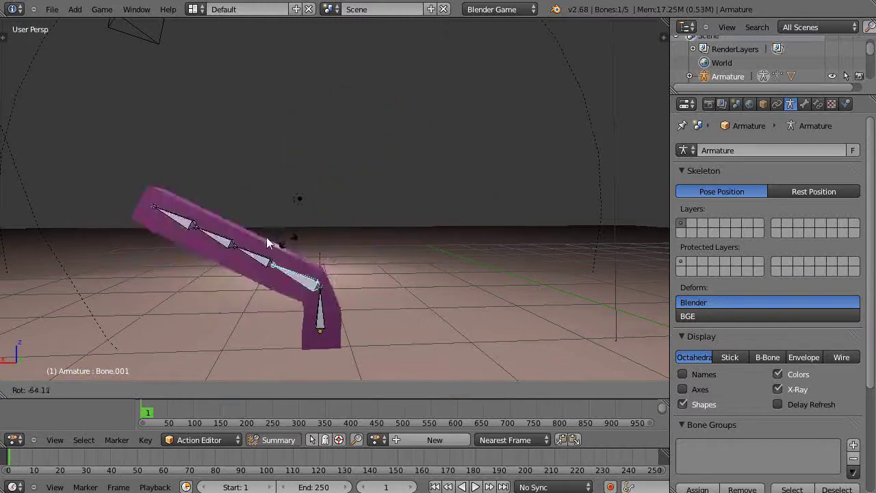
{"action": "right_click", "coordinate": [338, 243]}
Insert a LocRotScale keyframe for the second bone from the bottom at frame 1 in its upright pose.
{"action": "middle_click_drag", "start_coordinate": [338, 243], "coordinate": [387, 300]}
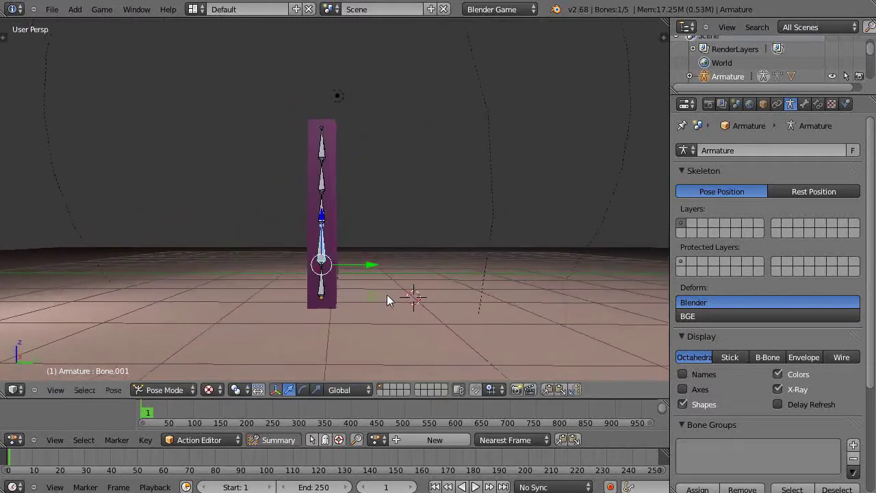
{"action": "scroll", "coordinate": [333, 262], "scroll_direction": "up", "scroll_amount": 2}
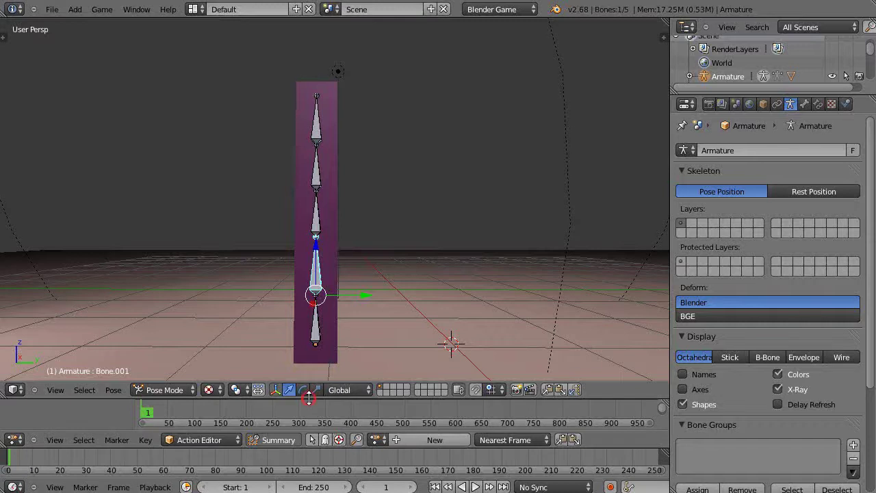
{"action": "left_click_drag", "start_coordinate": [308, 398], "coordinate": [309, 379]}
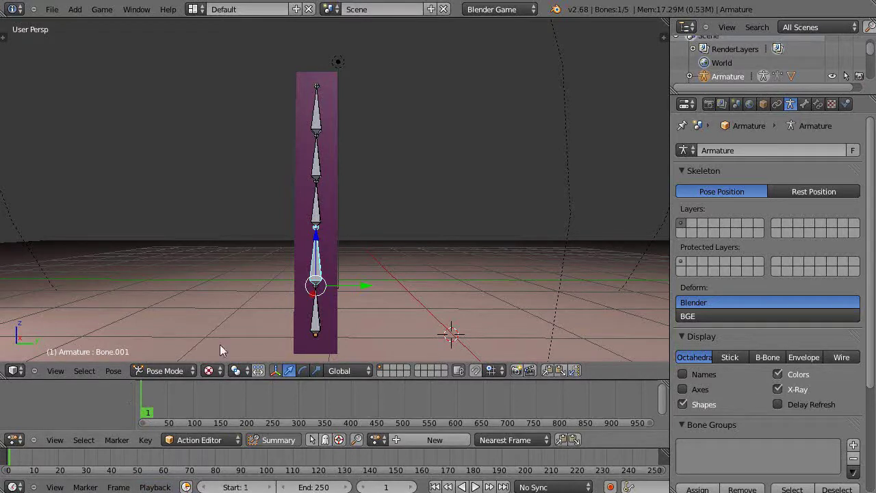
{"action": "key", "text": "i"}
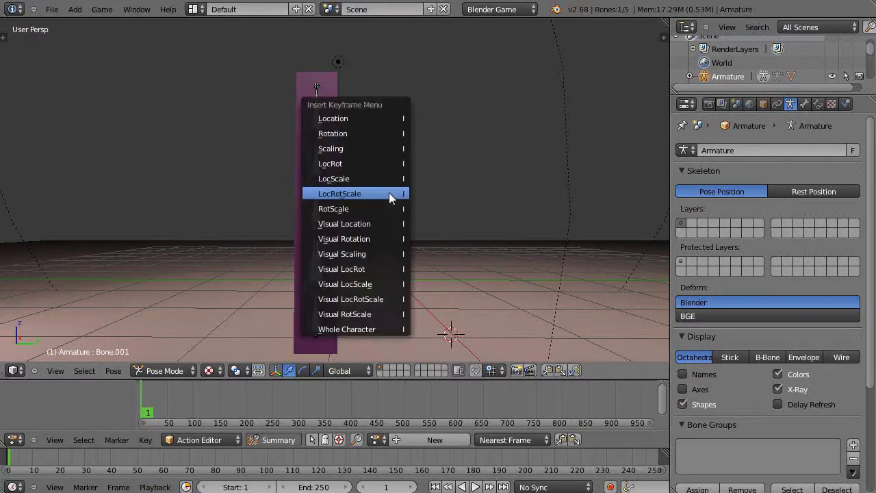
{"action": "left_click", "coordinate": [343, 194]}
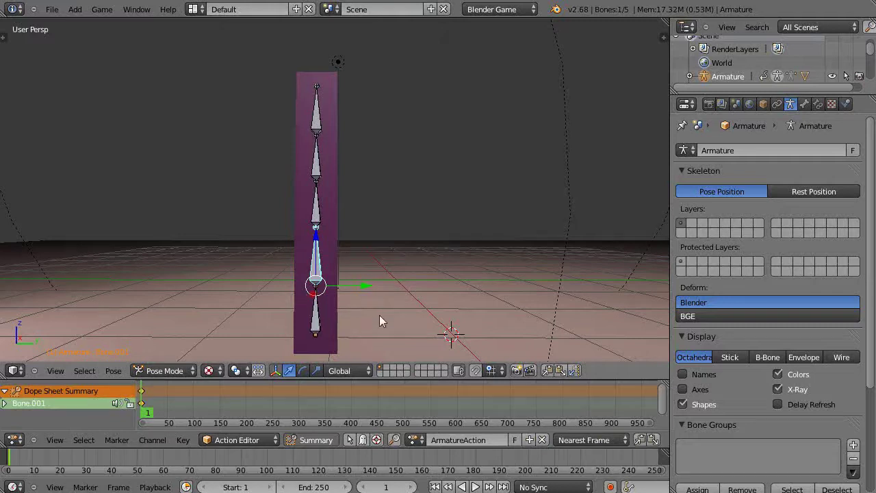
At frame 50, rotate the selected bone so the column leans steeply toward positive Y and insert a LocRotScale keyframe.
{"action": "left_click", "coordinate": [136, 457]}
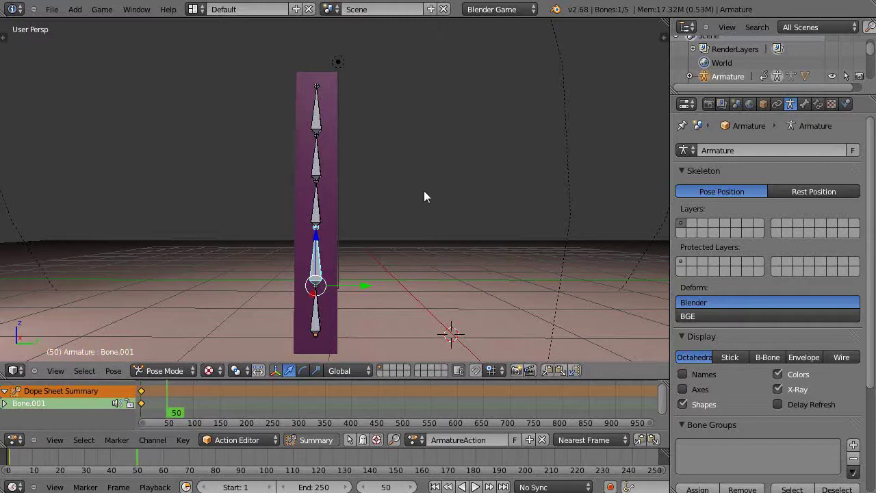
{"action": "key", "text": "r"}
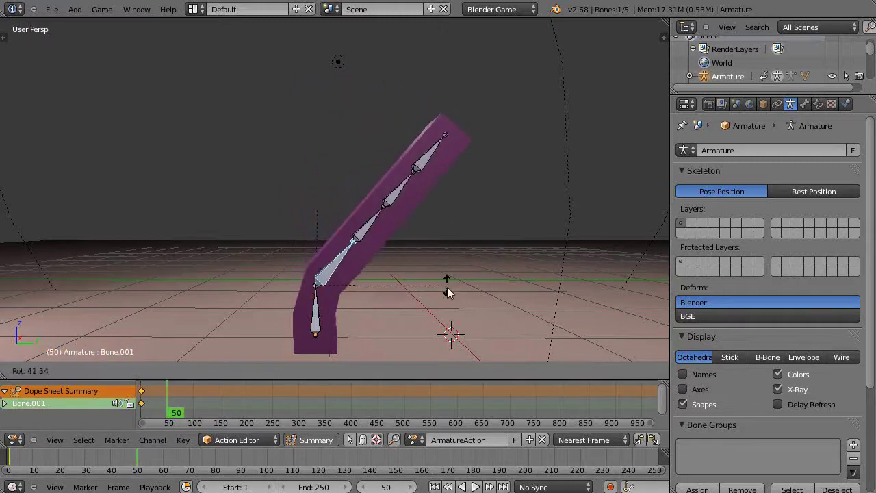
{"action": "left_click", "coordinate": [425, 325]}
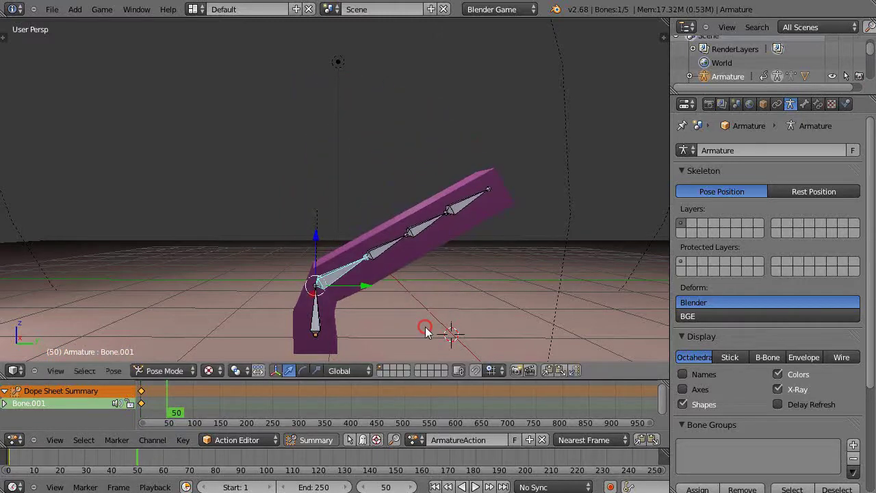
{"action": "key", "text": "i"}
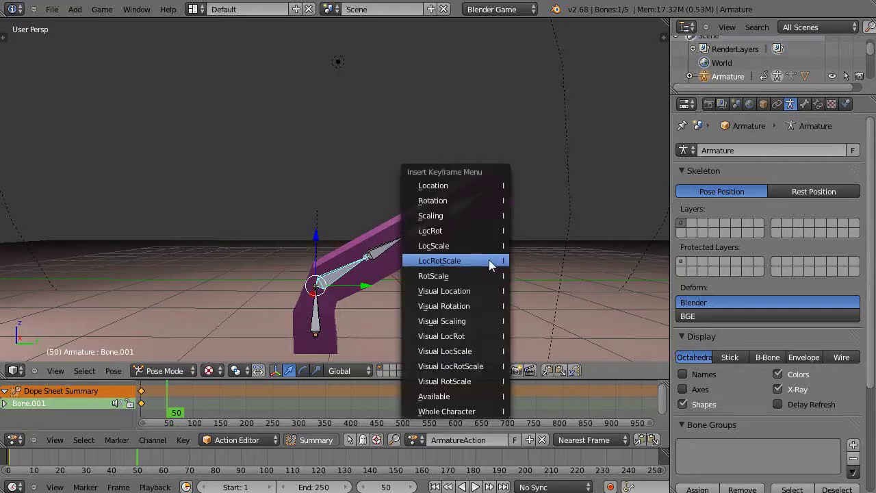
{"action": "left_click", "coordinate": [490, 260]}
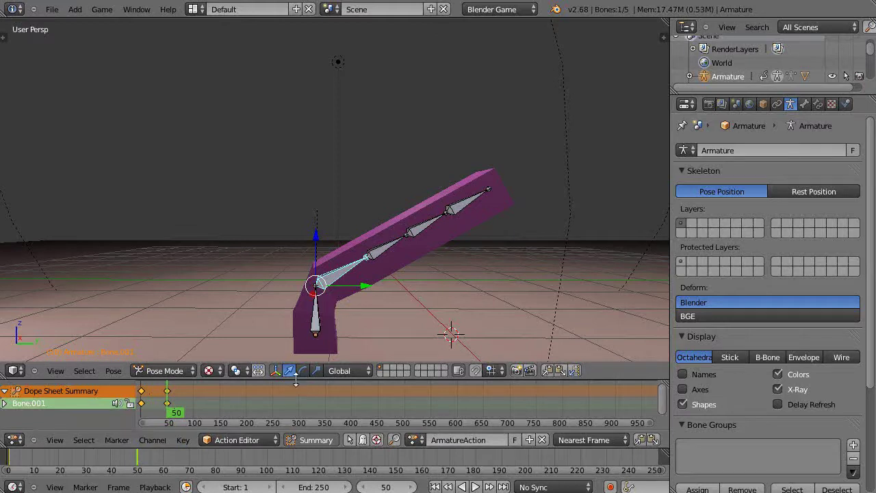
Examine both keyframes in the Action Editor and preview the bending animation from frame 0.
{"action": "left_click_drag", "start_coordinate": [297, 363], "coordinate": [298, 275]}
{"action": "scroll", "coordinate": [253, 385], "scroll_direction": "down", "scroll_amount": 3}
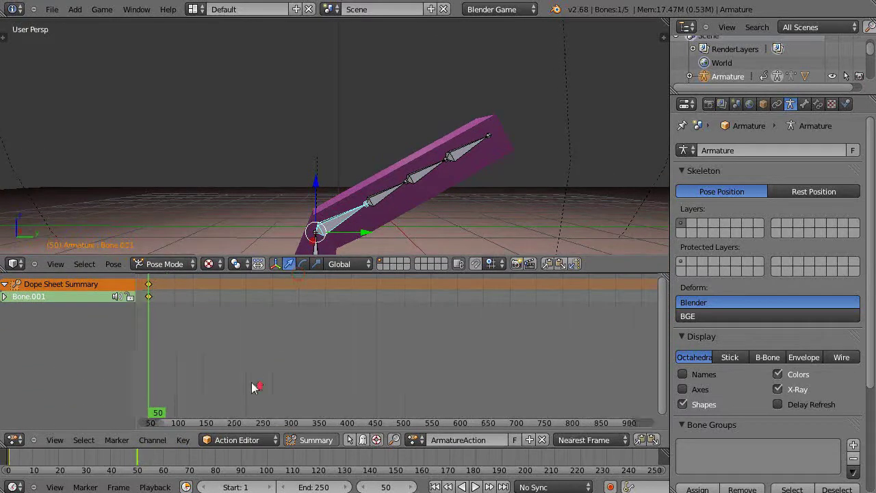
{"action": "scroll", "coordinate": [252, 383], "scroll_direction": "left", "scroll_amount": 5, "text": "ctrl"}
{"action": "scroll", "coordinate": [229, 347], "scroll_direction": "up", "scroll_amount": 3}
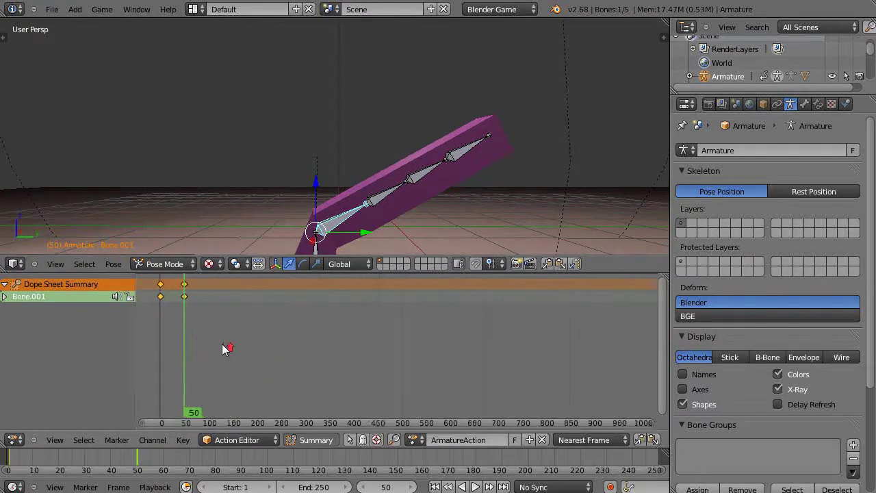
{"action": "scroll", "coordinate": [223, 346], "scroll_direction": "right", "scroll_amount": 3, "text": "ctrl"}
{"action": "scroll", "coordinate": [223, 345], "scroll_direction": "left", "scroll_amount": 2, "text": "ctrl"}
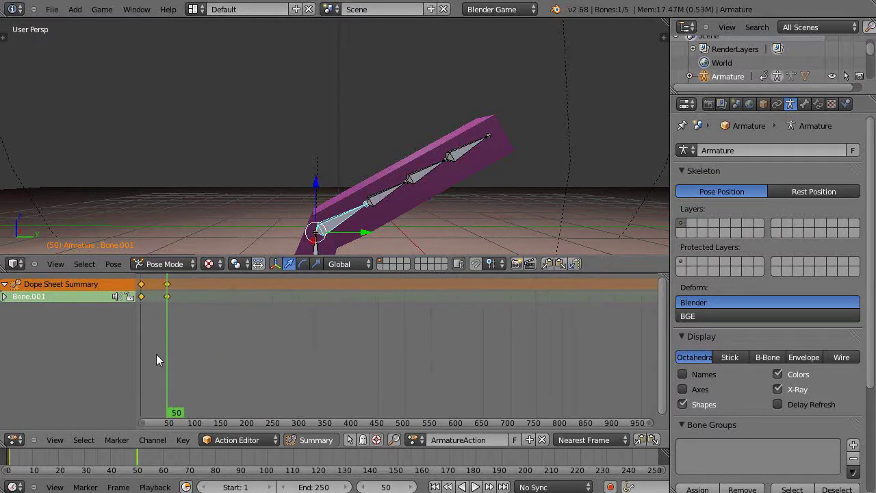
{"action": "left_click", "coordinate": [139, 400]}
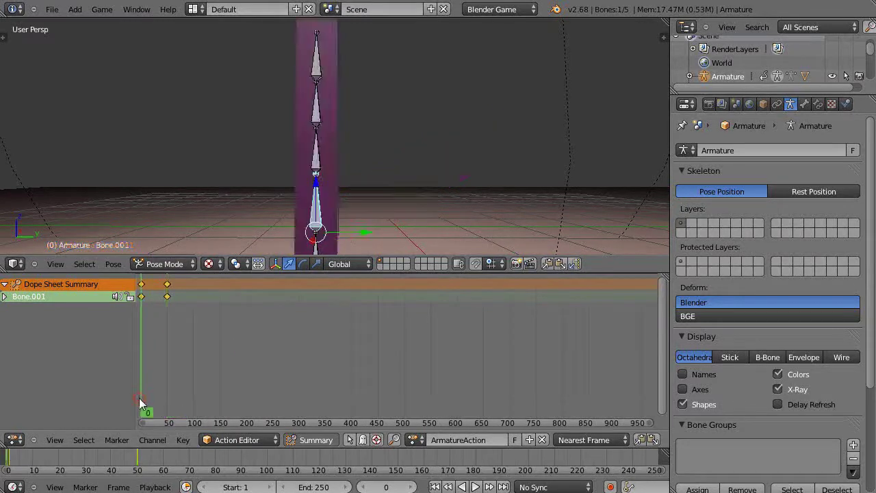
{"action": "key", "text": "alt+a"}
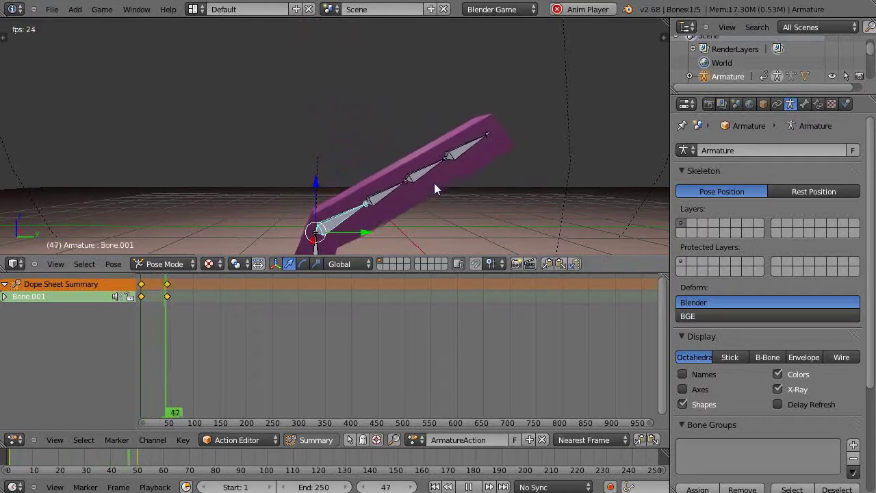
{"action": "key", "text": "Escape"}
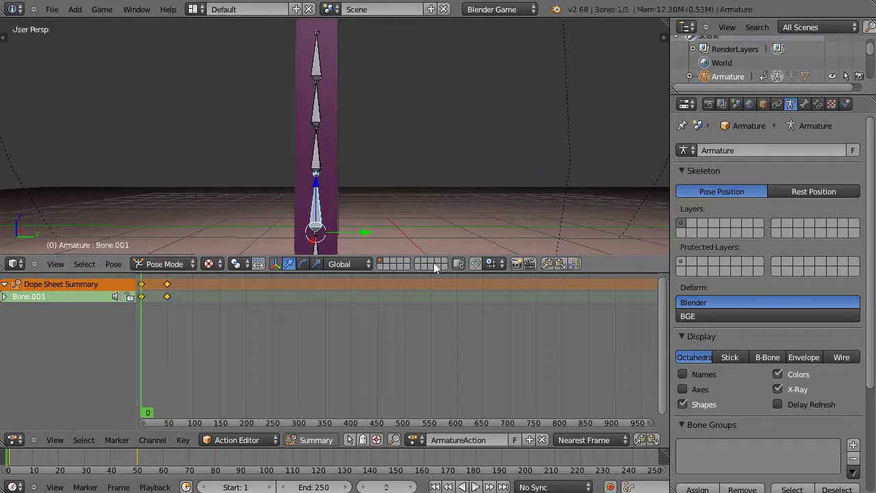
{"action": "left_click_drag", "start_coordinate": [412, 272], "coordinate": [394, 383]}
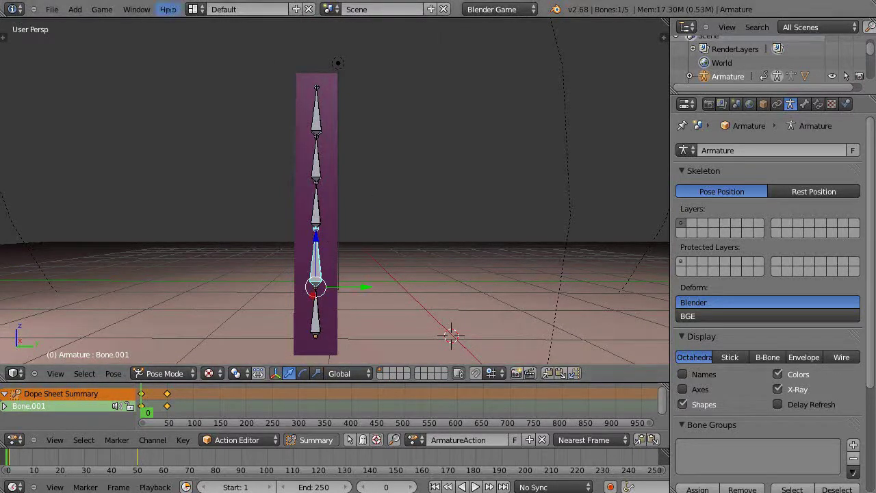
Switch the screen layout to Game Logic.
{"action": "left_click", "coordinate": [193, 9]}
{"action": "left_click", "coordinate": [214, 86]}
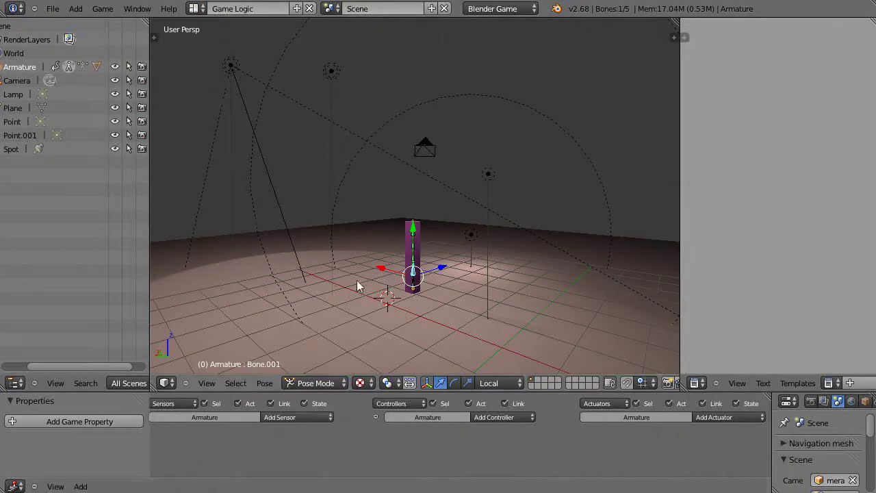
{"action": "scroll", "coordinate": [356, 280], "scroll_direction": "up", "scroll_amount": 1}
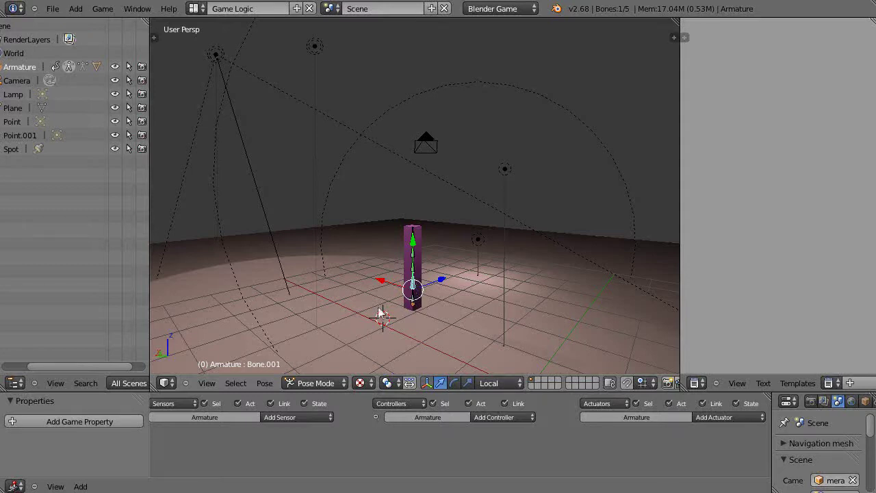
Add a Keyboard sensor to the armature and assign the A key to it.
{"action": "left_click", "coordinate": [303, 418]}
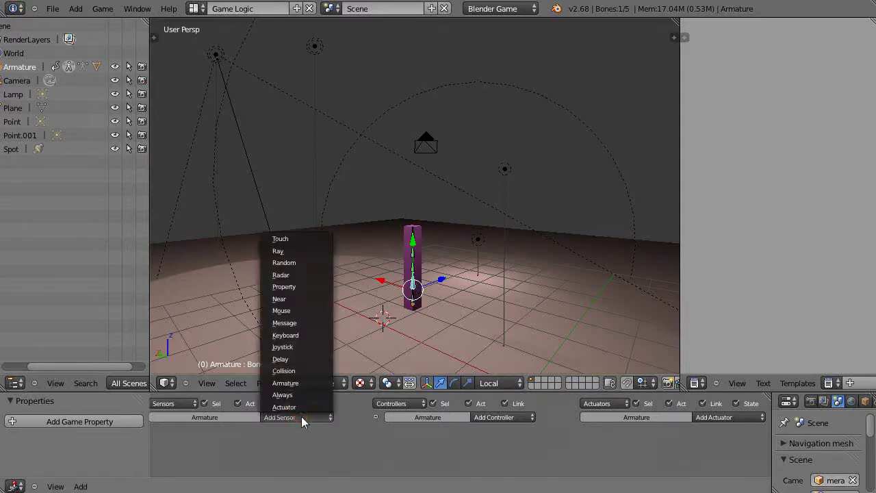
{"action": "left_click", "coordinate": [285, 335]}
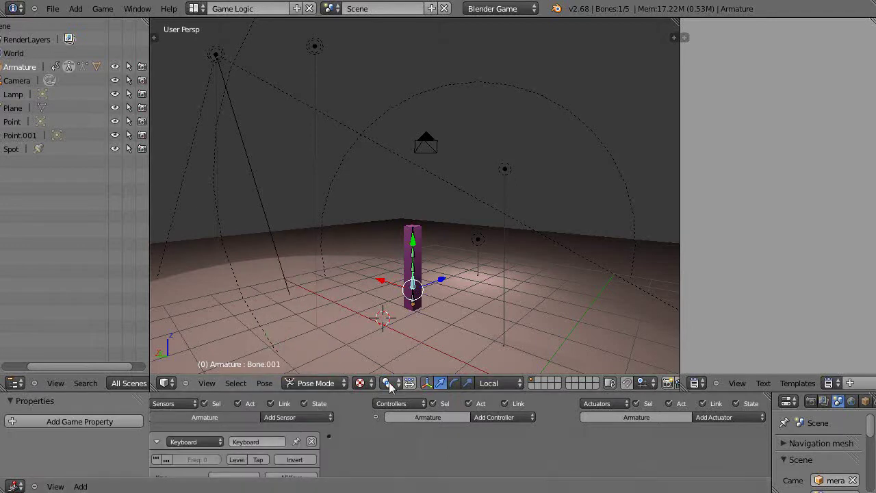
{"action": "left_click_drag", "start_coordinate": [391, 378], "coordinate": [391, 302]}
{"action": "scroll", "coordinate": [330, 417], "scroll_direction": "up", "scroll_amount": 1}
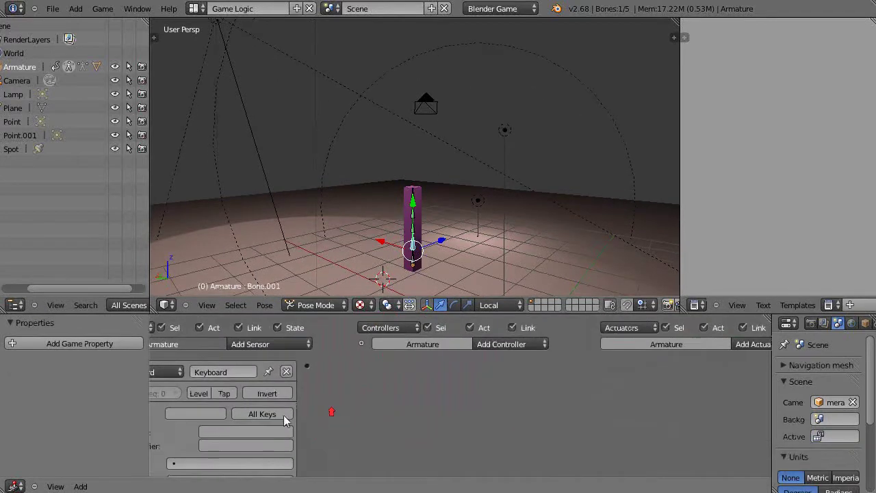
{"action": "left_click", "coordinate": [186, 414]}
{"action": "key", "text": "a"}
Add an Action actuator that plays ArmatureAction and link the Keyboard sensor to it through an And controller.
{"action": "left_click", "coordinate": [752, 344]}
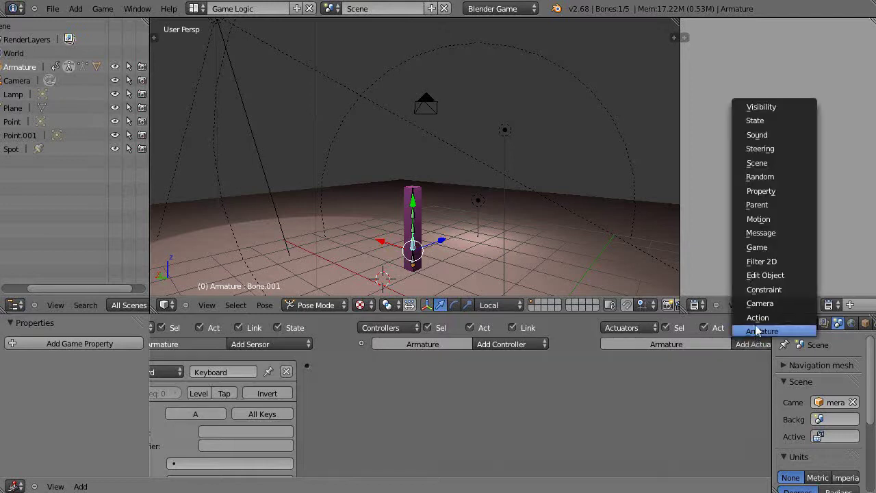
{"action": "left_click", "coordinate": [757, 318]}
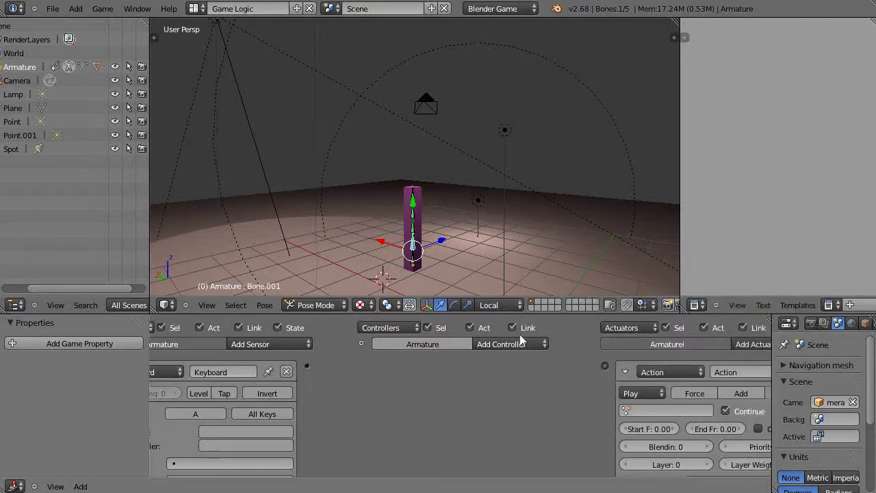
{"action": "left_click_drag", "start_coordinate": [307, 366], "coordinate": [605, 367]}
{"action": "left_click", "coordinate": [680, 411]}
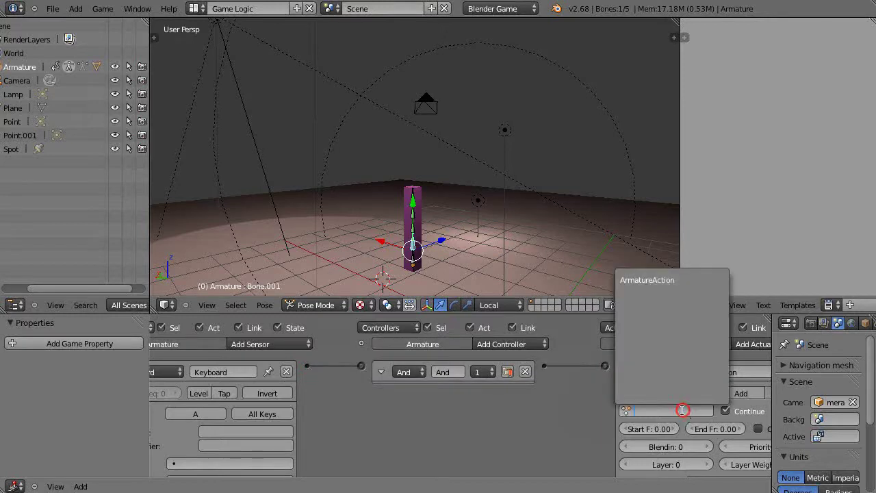
{"action": "left_click", "coordinate": [653, 280]}
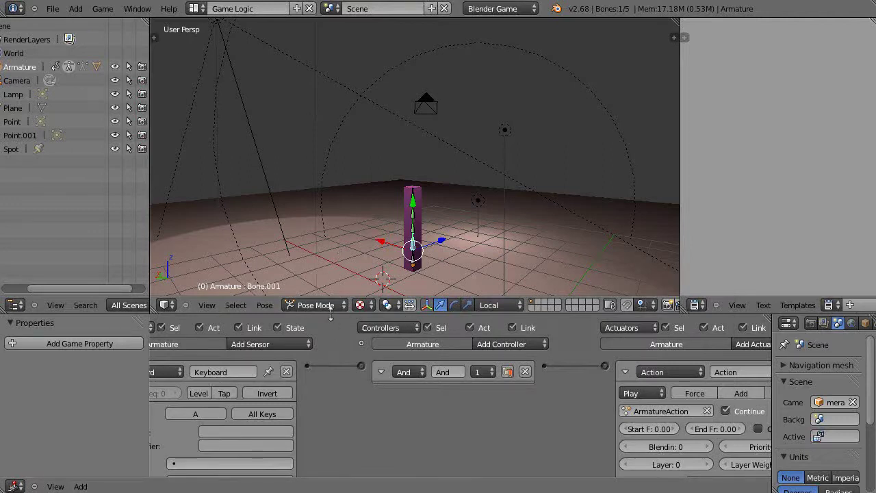
Set the Action actuator's start frame to 1 and end frame to 50.
{"action": "left_click_drag", "start_coordinate": [330, 313], "coordinate": [330, 357]}
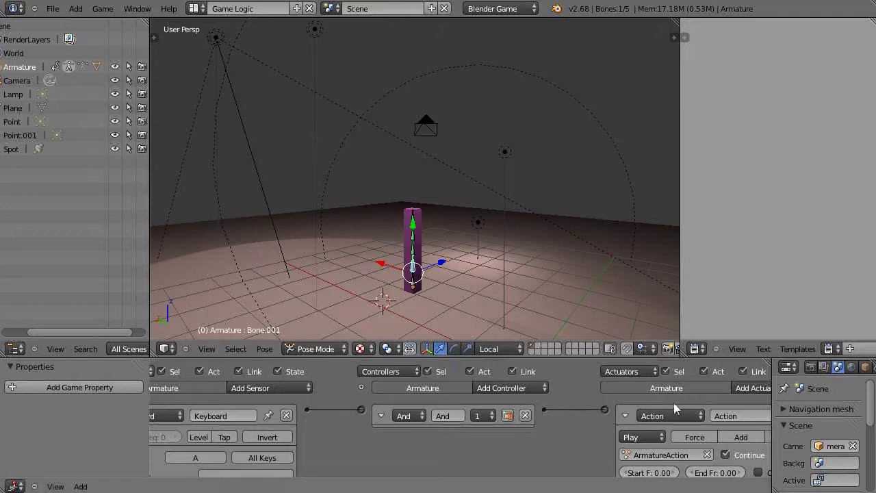
{"action": "left_click", "coordinate": [723, 469]}
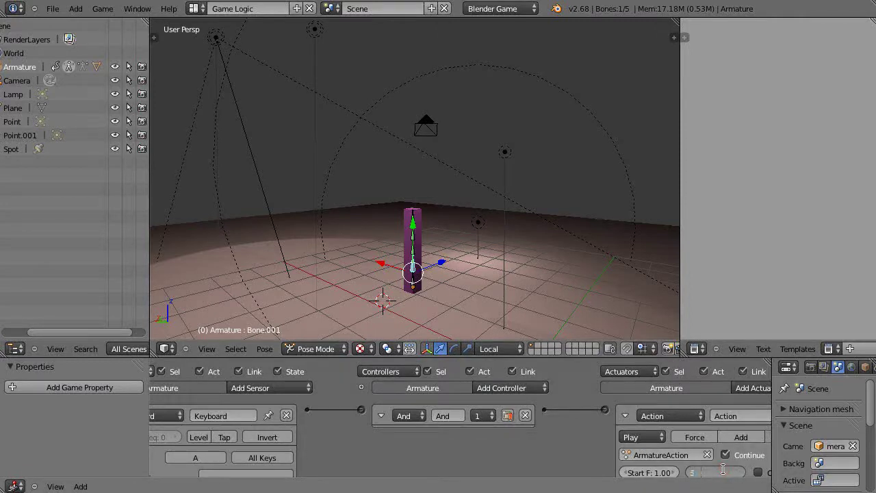
{"action": "type", "text": "50"}
{"action": "key", "text": "Return"}
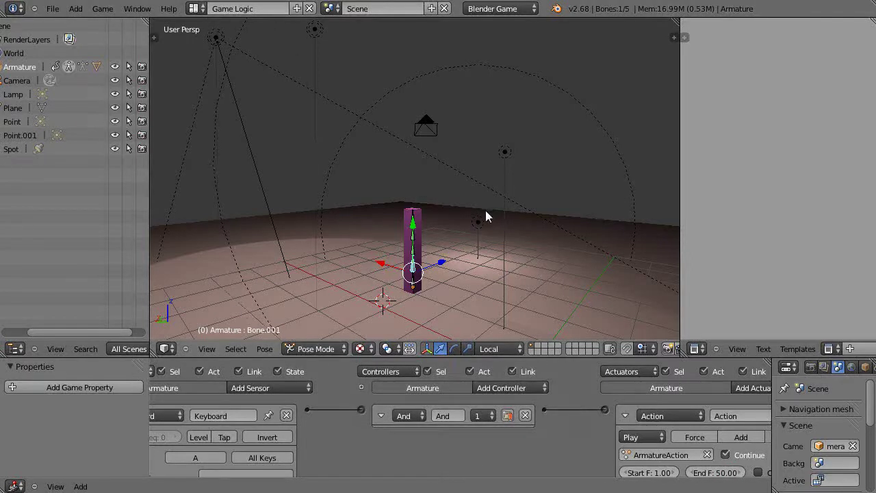
Maximize the 3D view around the column and return the armature to Object Mode.
{"action": "key", "text": "ctrl+Up"}
{"action": "middle_click_drag", "start_coordinate": [521, 305], "coordinate": [510, 242]}
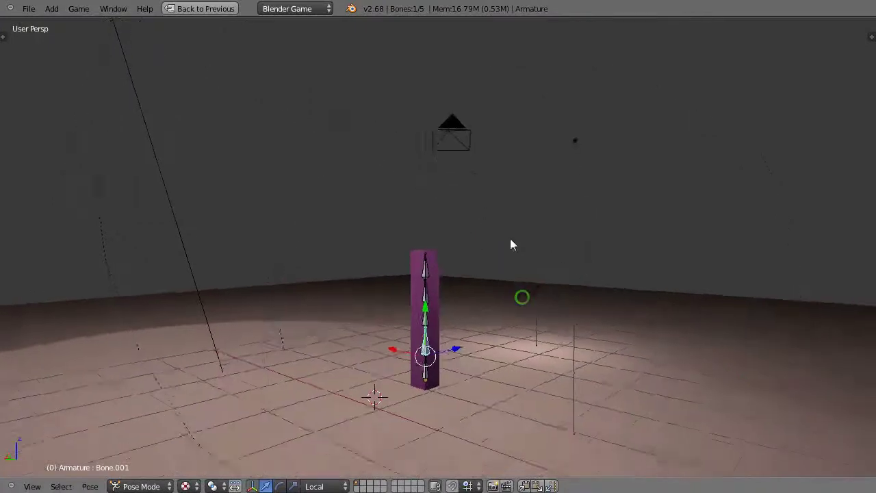
{"action": "scroll", "coordinate": [418, 304], "scroll_direction": "up", "scroll_amount": 5}
{"action": "scroll", "coordinate": [418, 303], "scroll_direction": "down", "scroll_amount": 3}
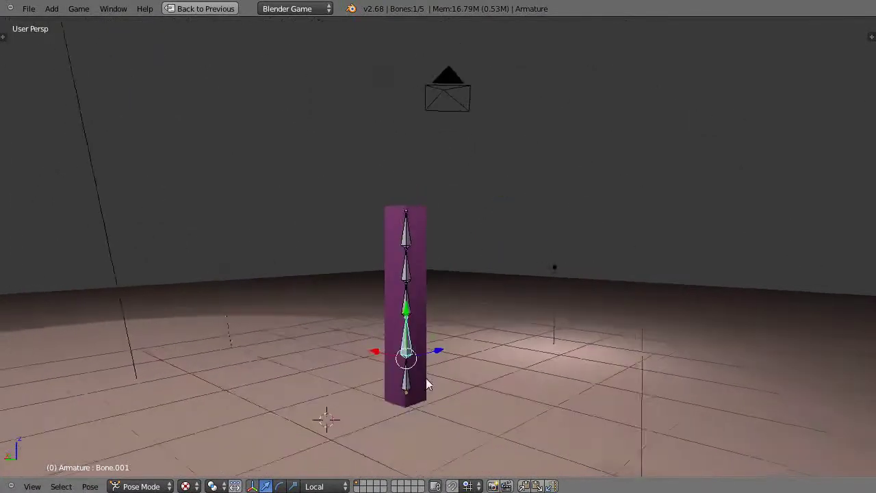
{"action": "middle_click_drag", "start_coordinate": [425, 378], "coordinate": [425, 397]}
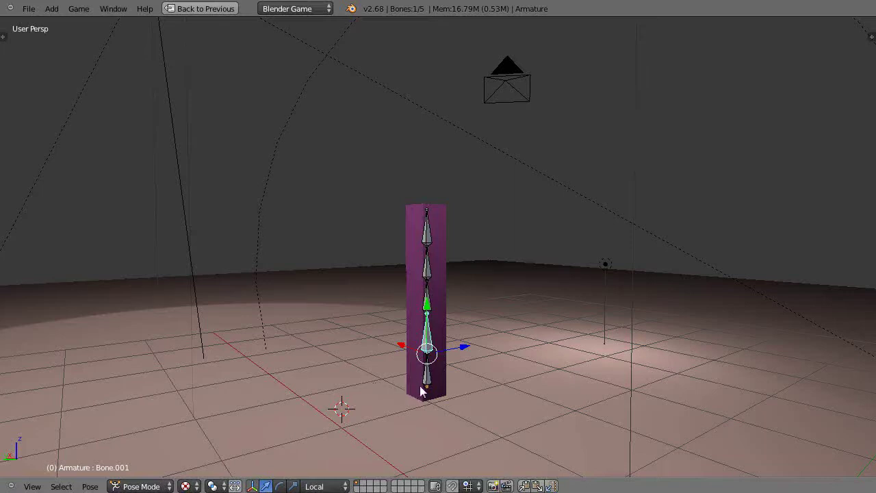
{"action": "key", "text": "ctrl+Tab"}
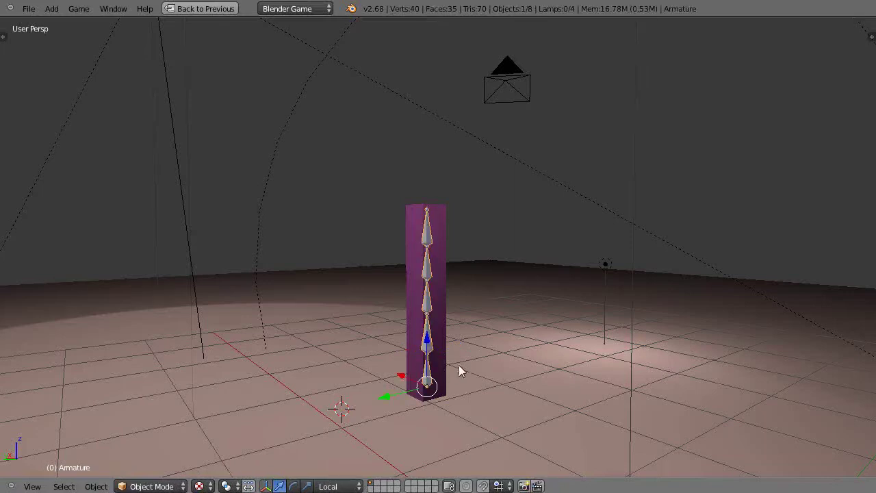
Turn off Show Physics Visualization and test the column's bending action in the running game.
{"action": "key", "text": "p"}
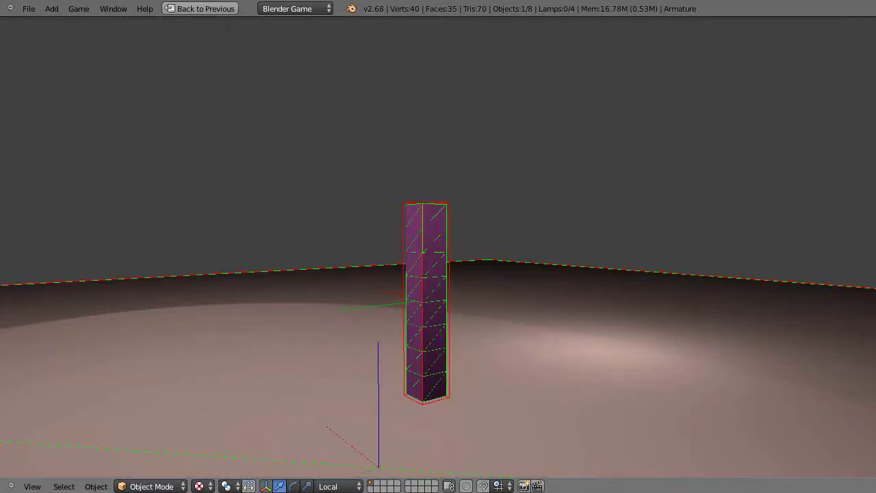
{"action": "key", "text": "Escape"}
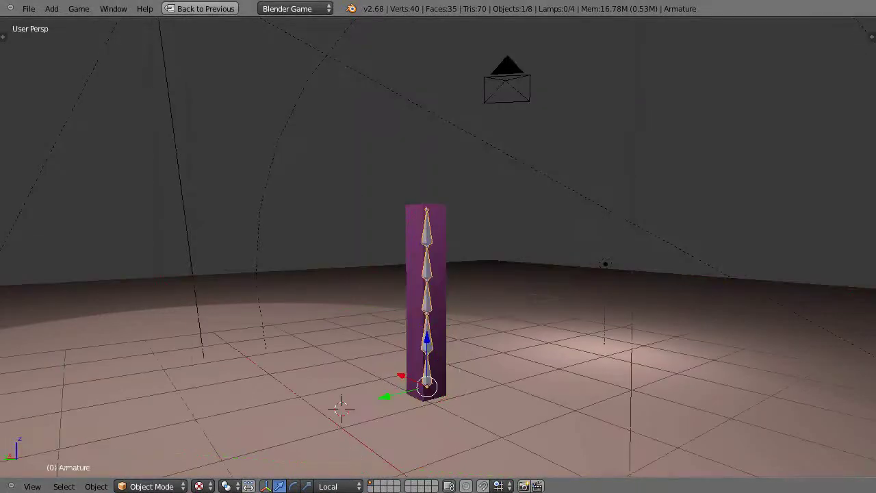
{"action": "left_click", "coordinate": [79, 10]}
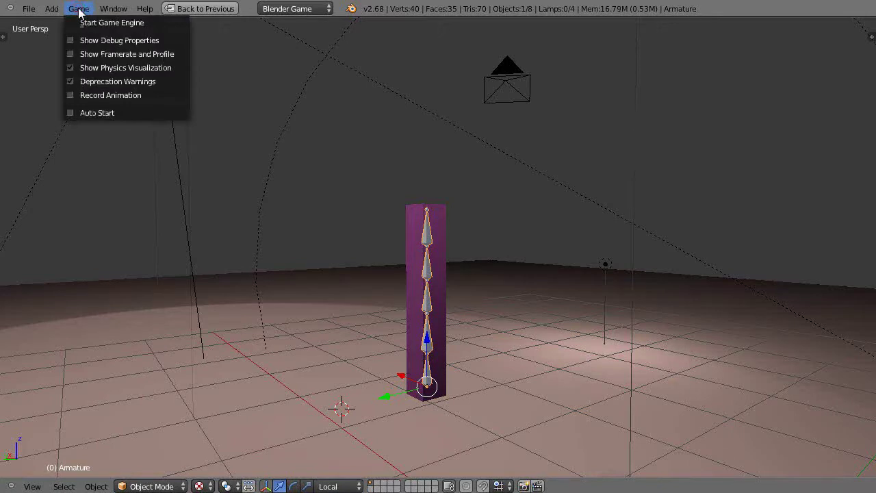
{"action": "left_click", "coordinate": [102, 67]}
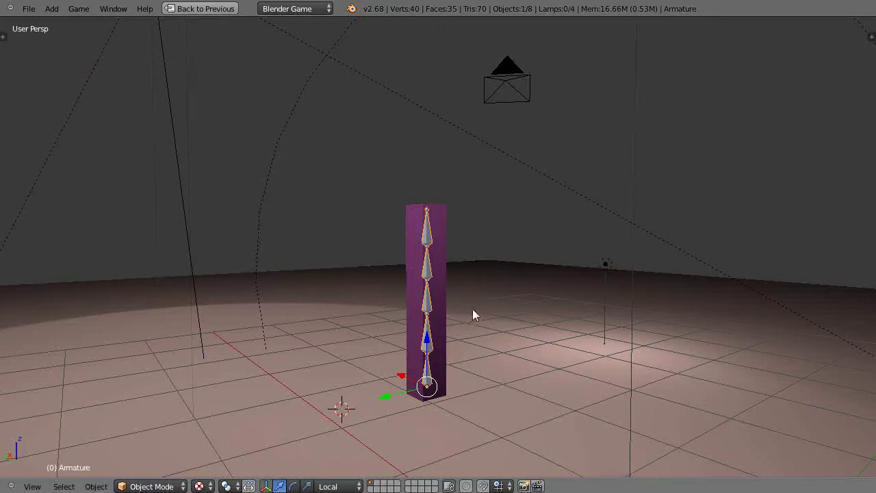
{"action": "key", "text": "p"}
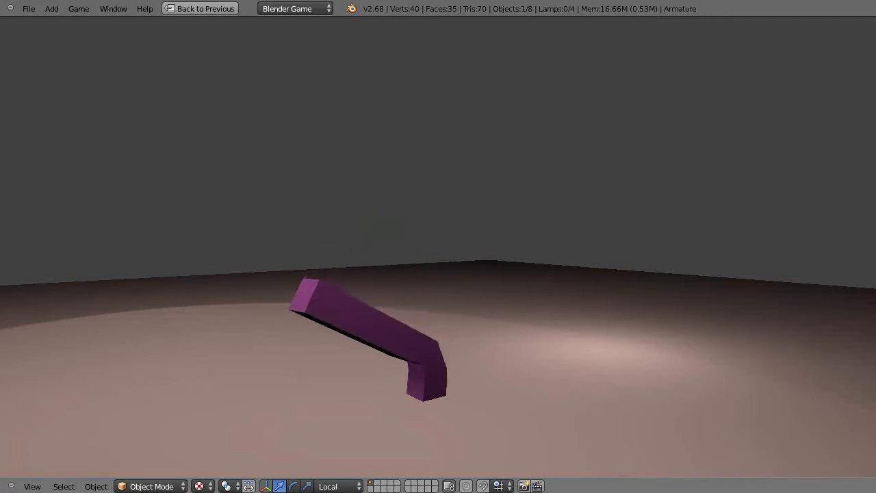
{"action": "key", "text": "Escape"}
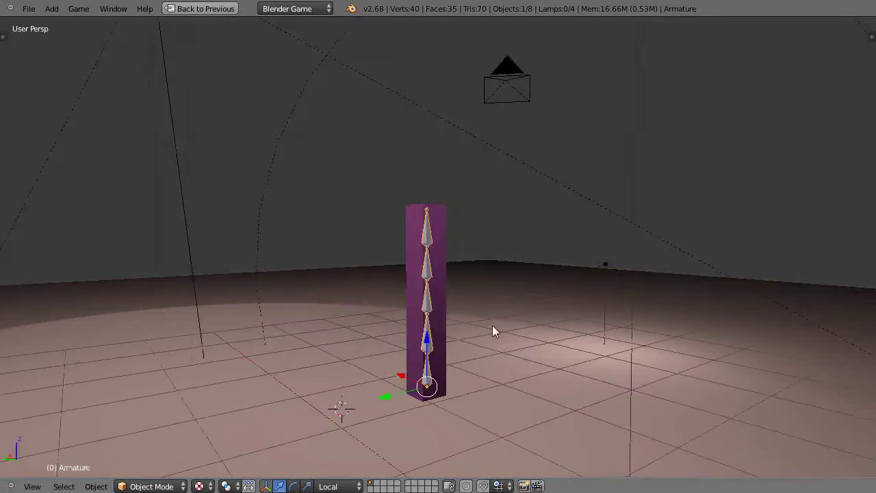